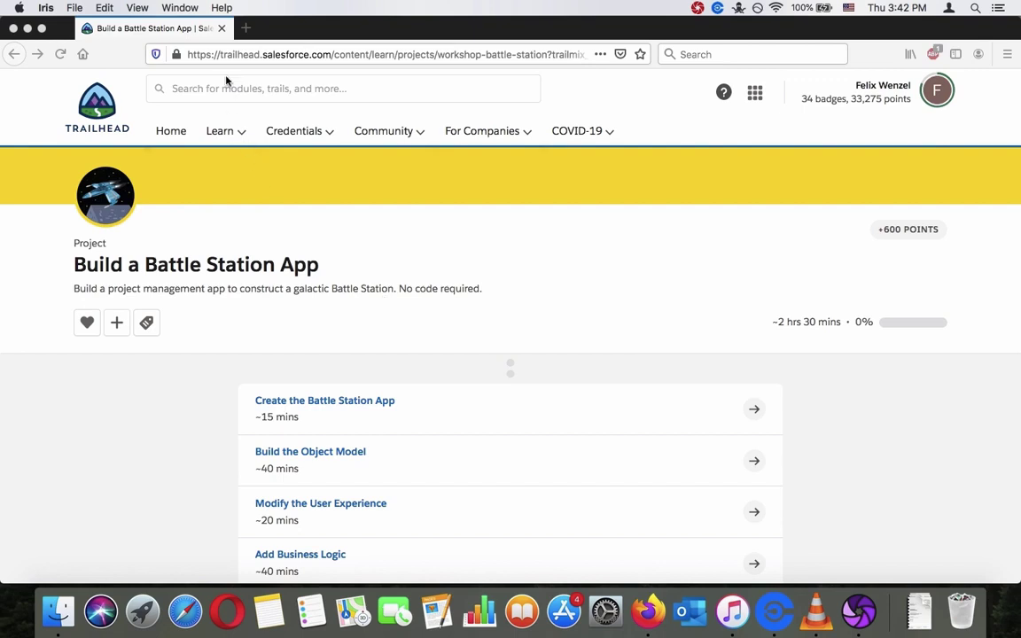
Open the Create the Battle Station App unit of the Build a Battle Station App project.
left_click(490, 222)
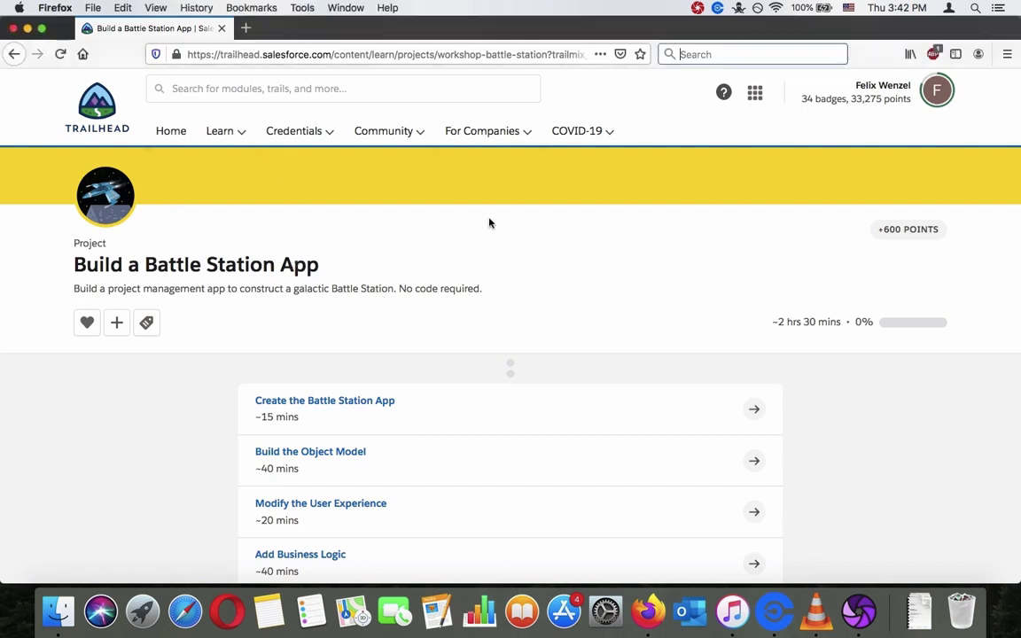
scroll(489, 222, "down", 1)
scroll(490, 222, "up", 1)
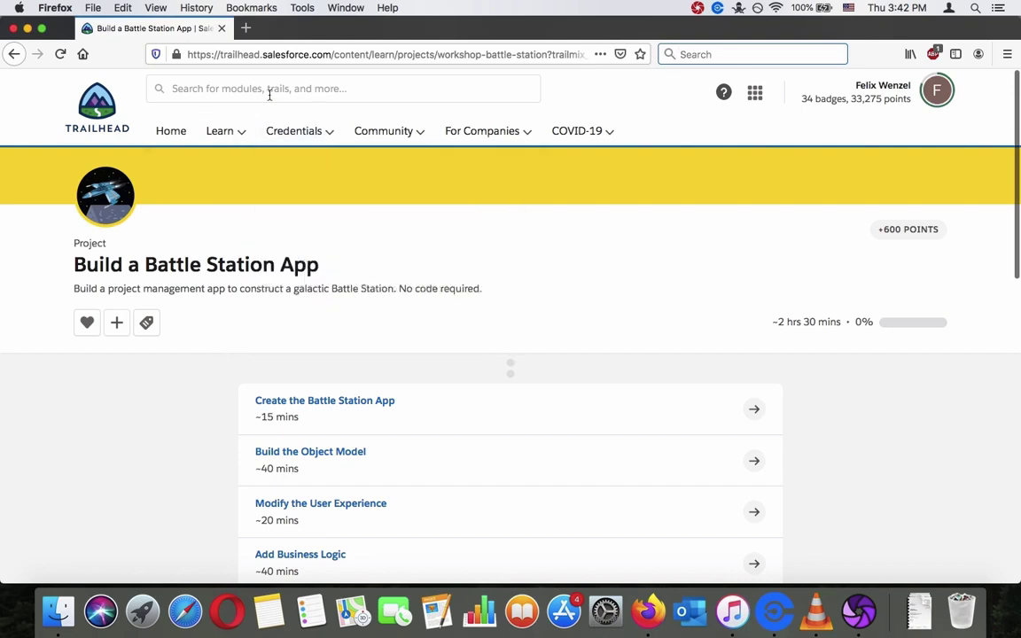
scroll(379, 280, "down", 5)
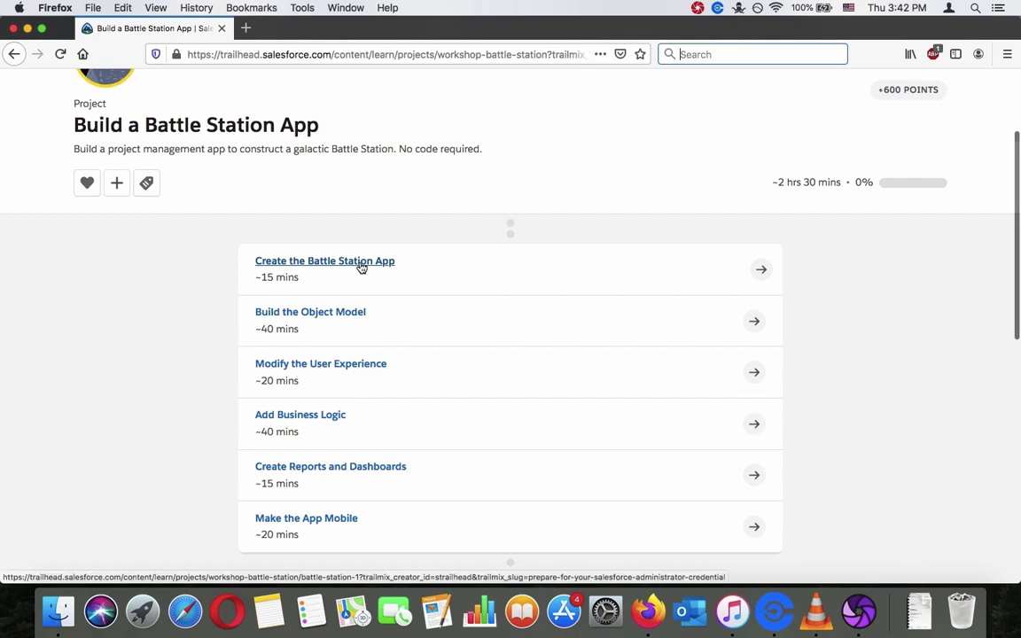
left_click(362, 268)
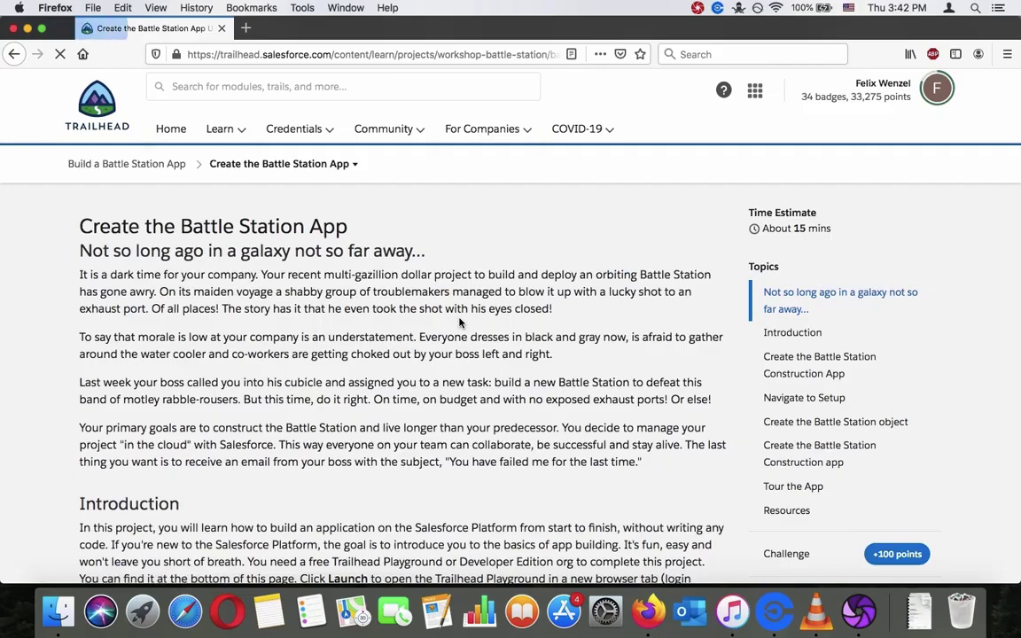
Read the unit's opening story and the first Introduction paragraph about the project and the required Trailhead Playground.
scroll(459, 322, "down", 1)
scroll(459, 322, "down", 3)
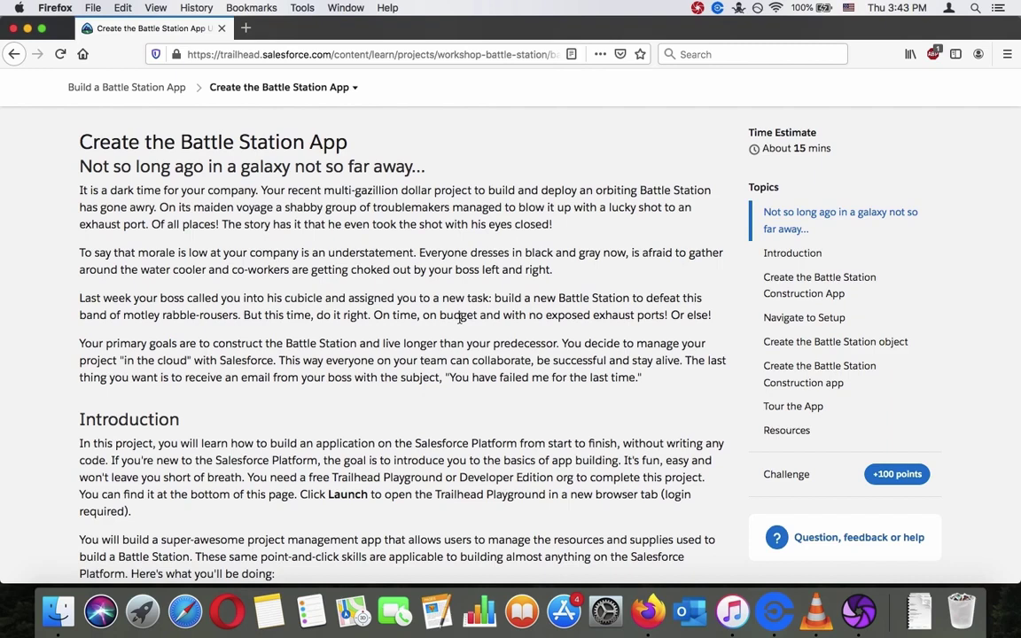
scroll(460, 318, "up", 1)
scroll(461, 319, "down", 1)
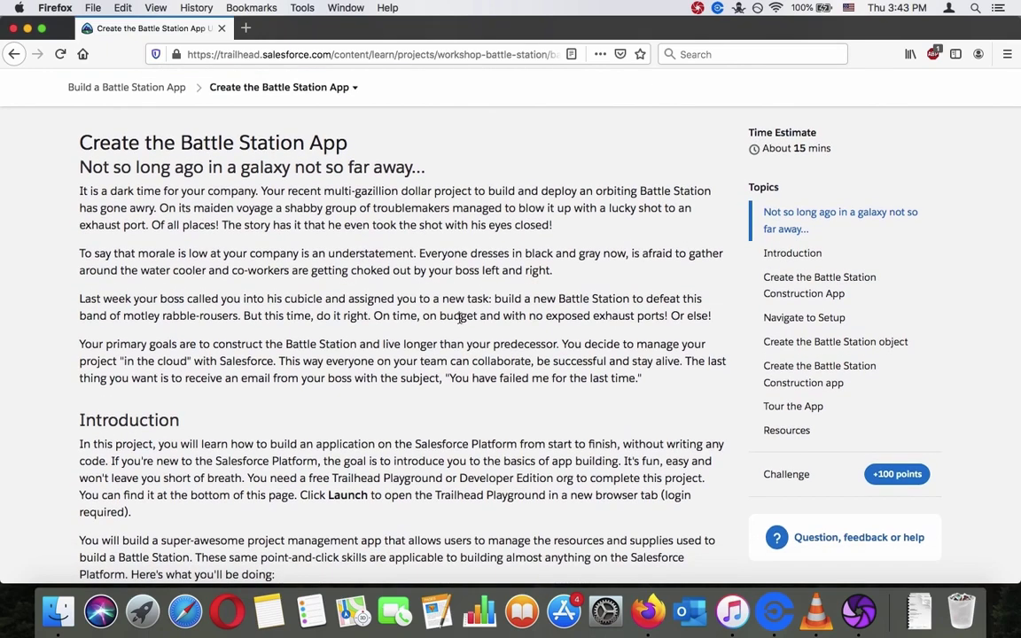
scroll(460, 318, "down", 1)
triple_click(439, 257)
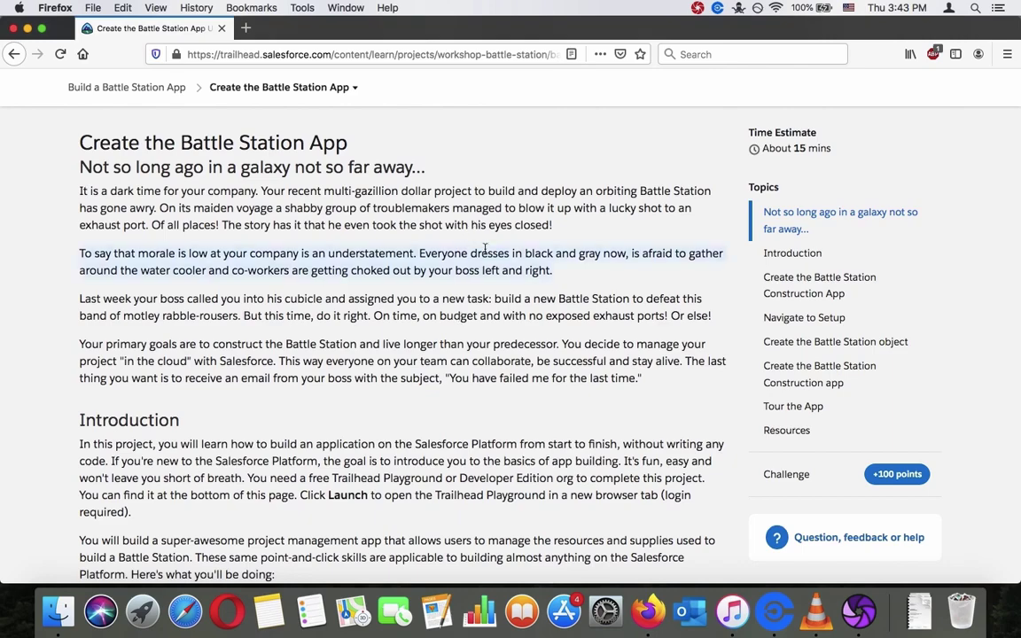
scroll(486, 286, "down", 3)
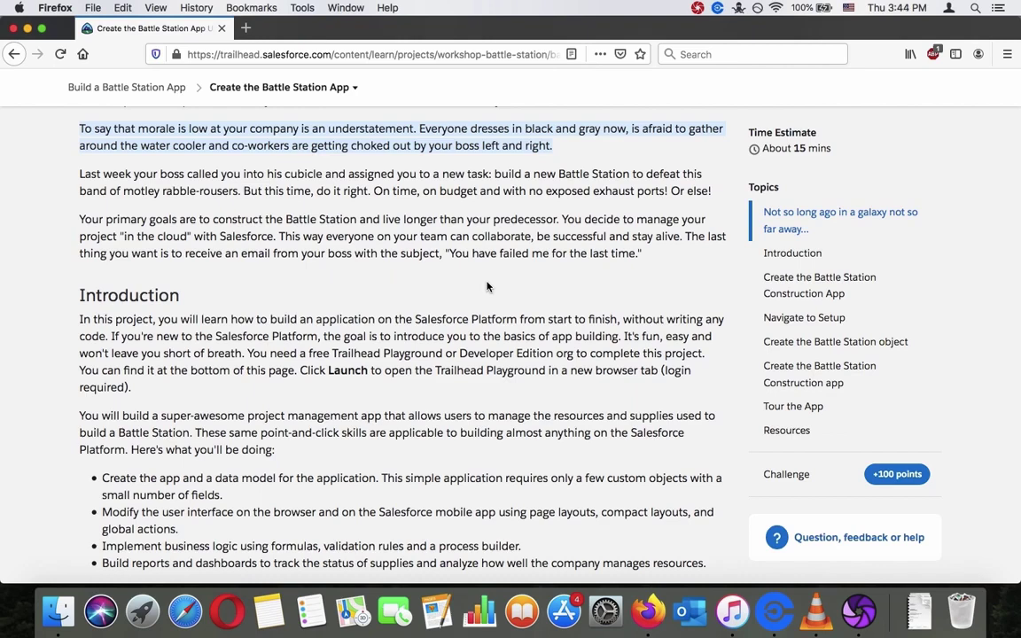
left_click(463, 194)
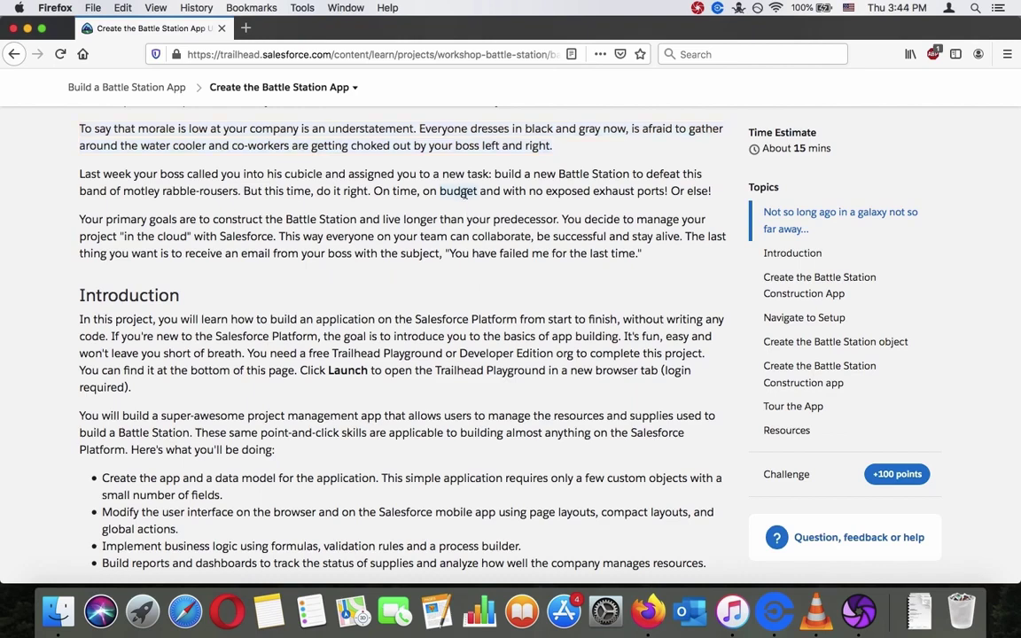
triple_click(463, 193)
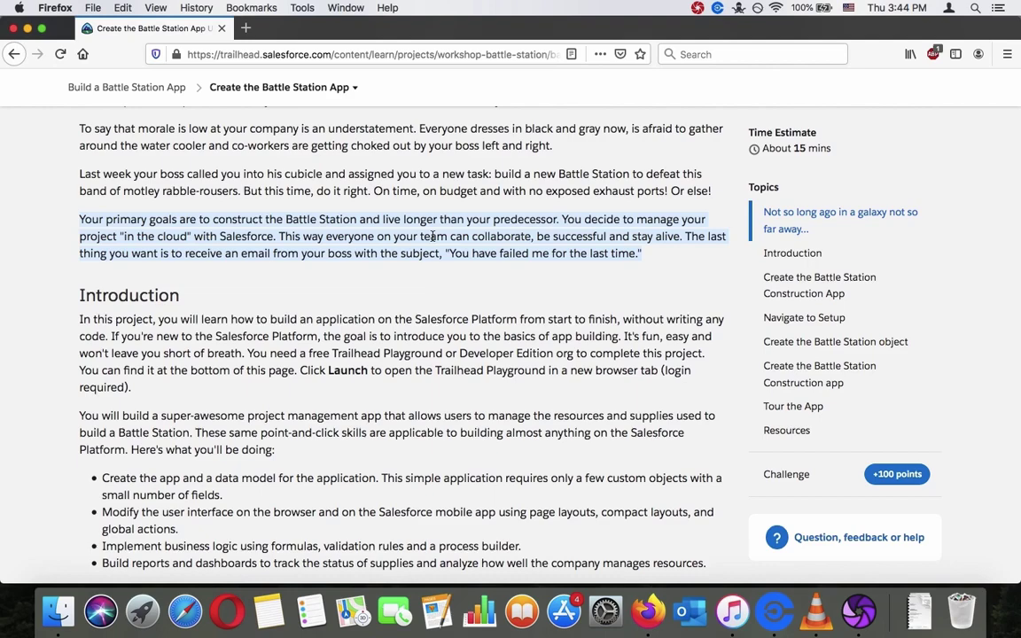
scroll(432, 235, "down", 3)
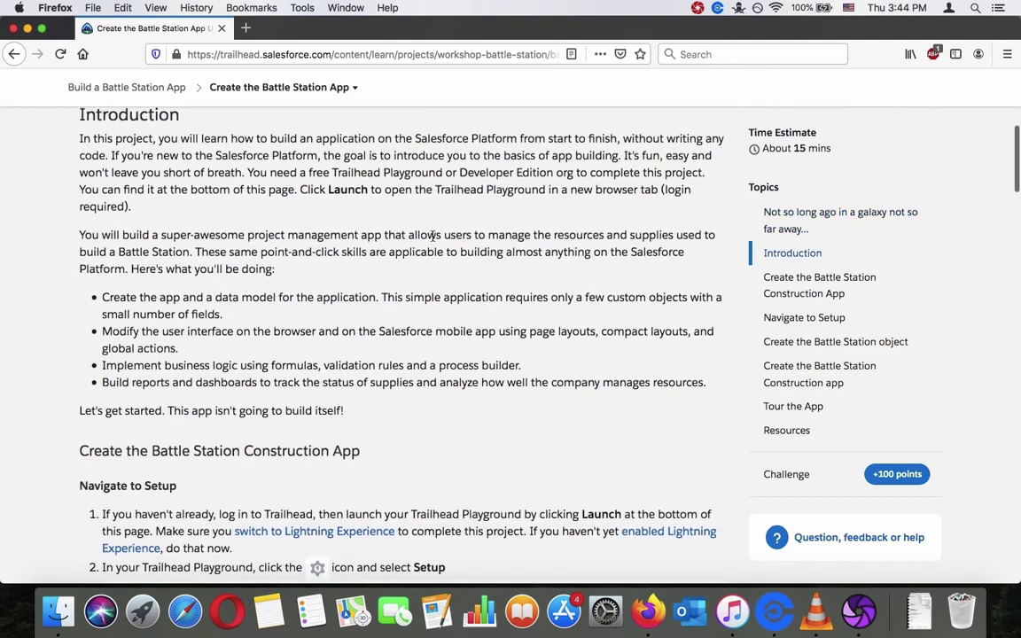
scroll(435, 239, "up", 1)
triple_click(433, 236)
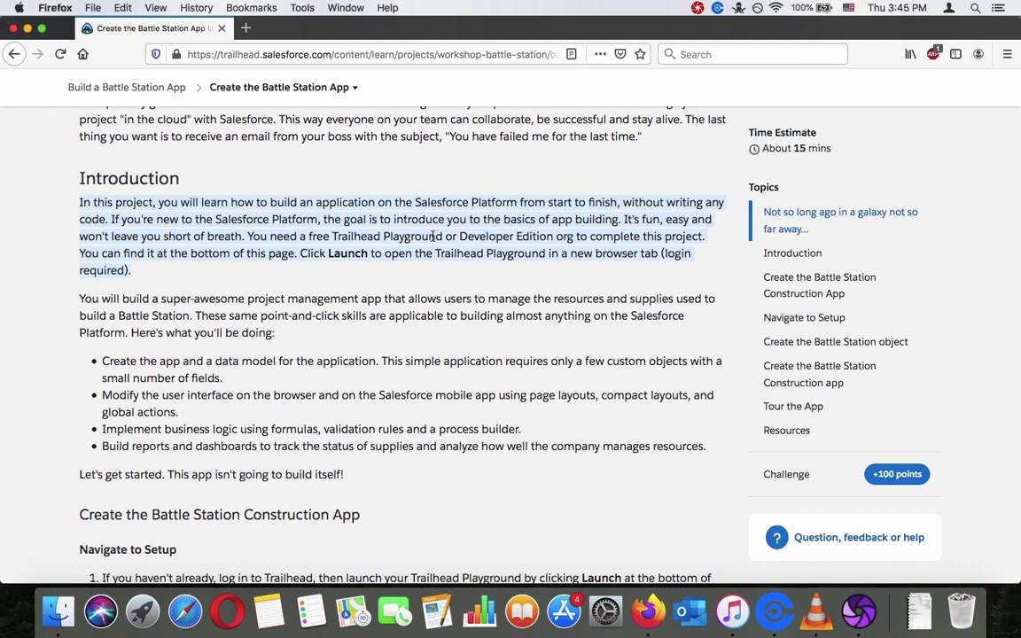
scroll(432, 236, "down", 2)
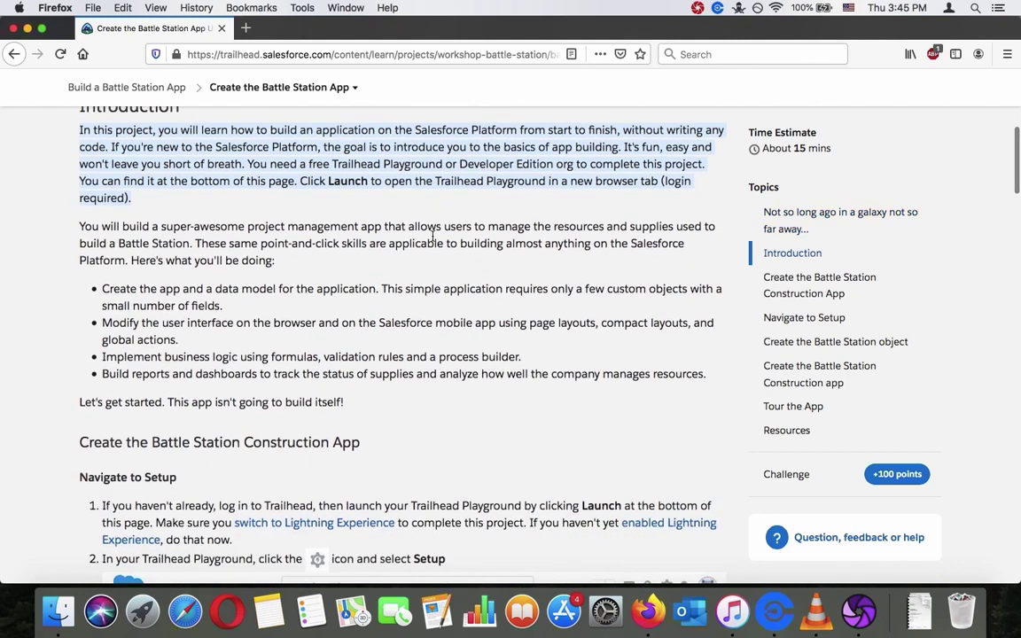
Launch the Battle Station App playground from the unit's Verify Step section.
scroll(433, 236, "down", 20)
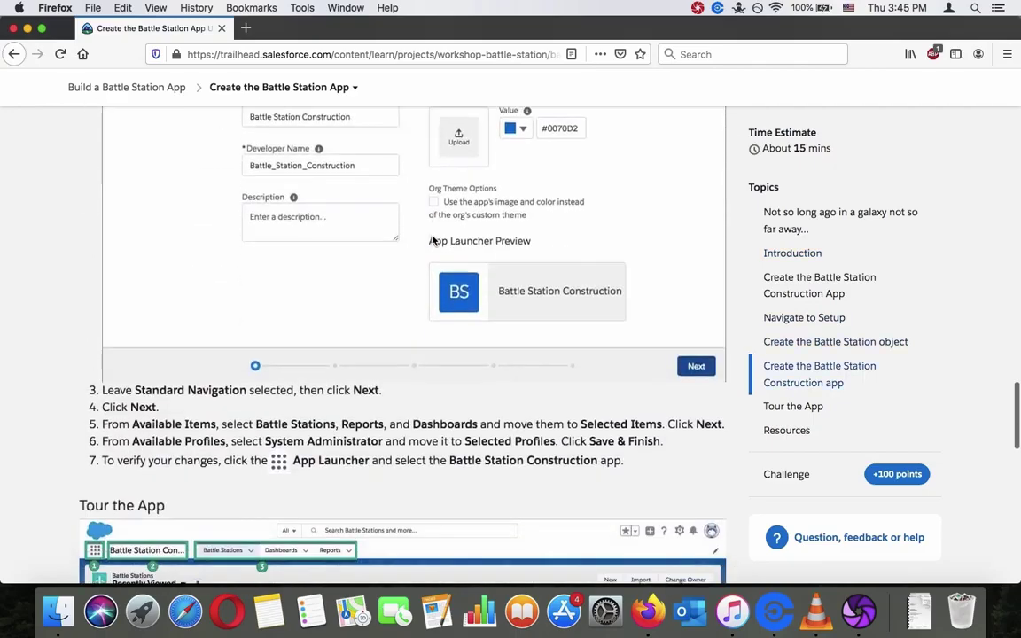
scroll(433, 239, "down", 20)
scroll(433, 240, "up", 3)
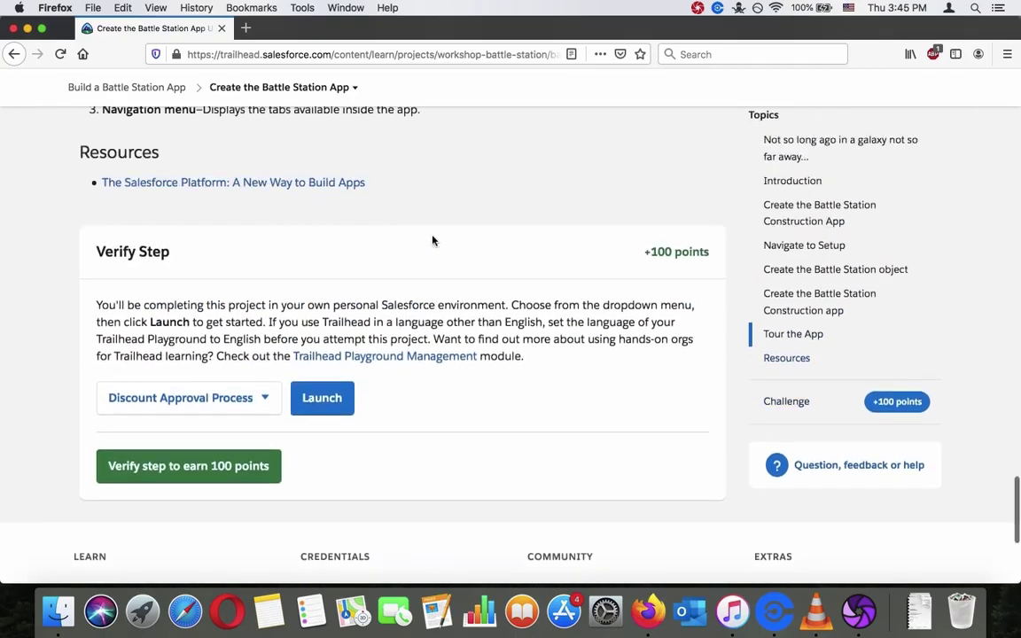
scroll(433, 239, "up", 5)
scroll(432, 241, "down", 2)
scroll(433, 240, "up", 1)
scroll(432, 240, "down", 2)
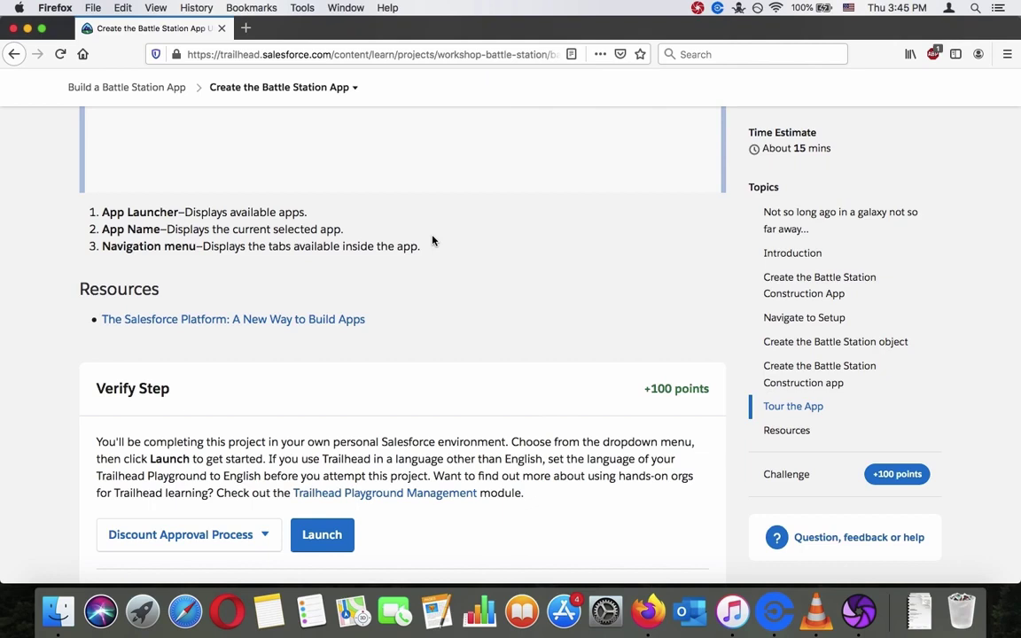
scroll(432, 239, "up", 4)
scroll(432, 239, "down", 5)
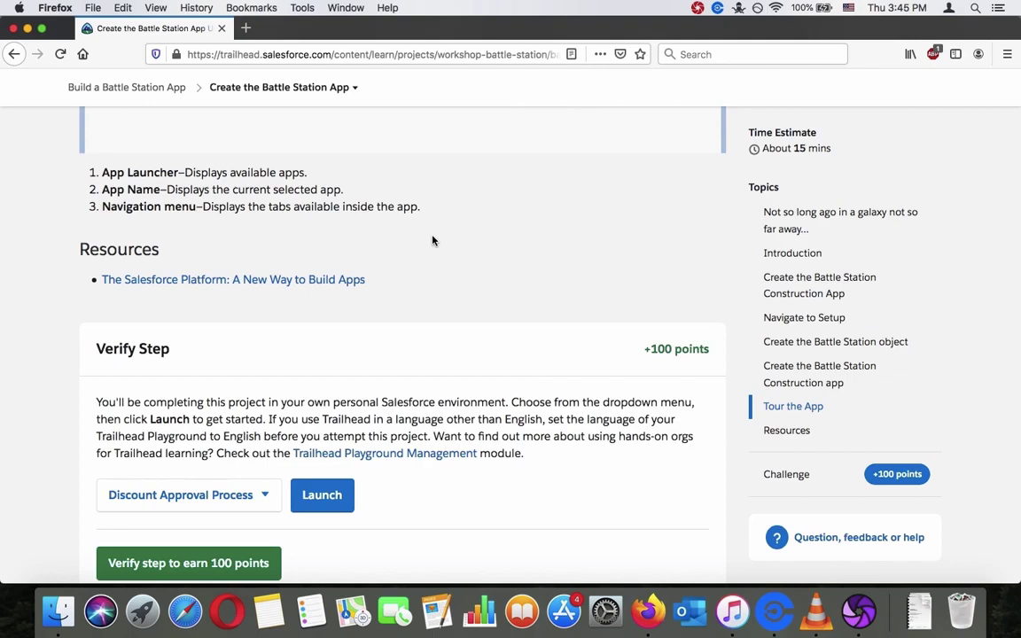
left_click(322, 495)
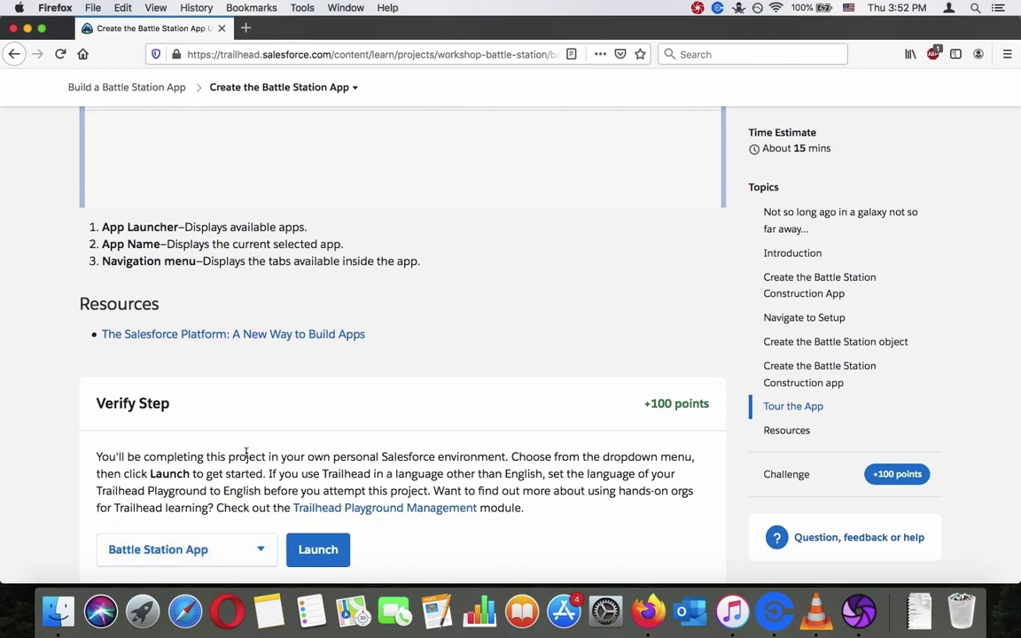
scroll(246, 453, "down", 1)
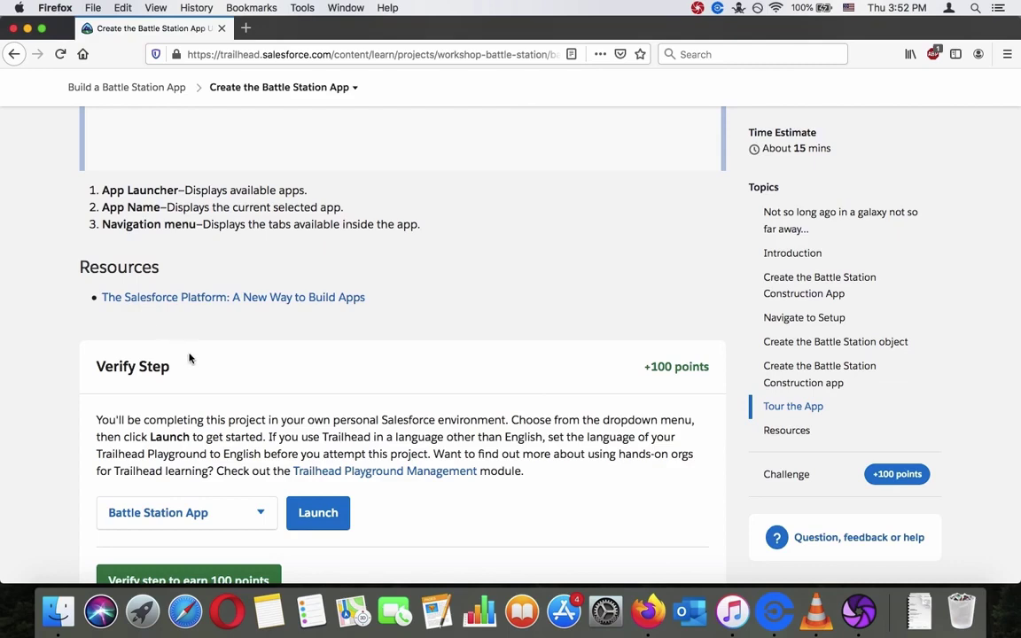
left_click(318, 512)
Return to the unit instructions and read the Introduction paragraph describing the project management app.
left_click(189, 29)
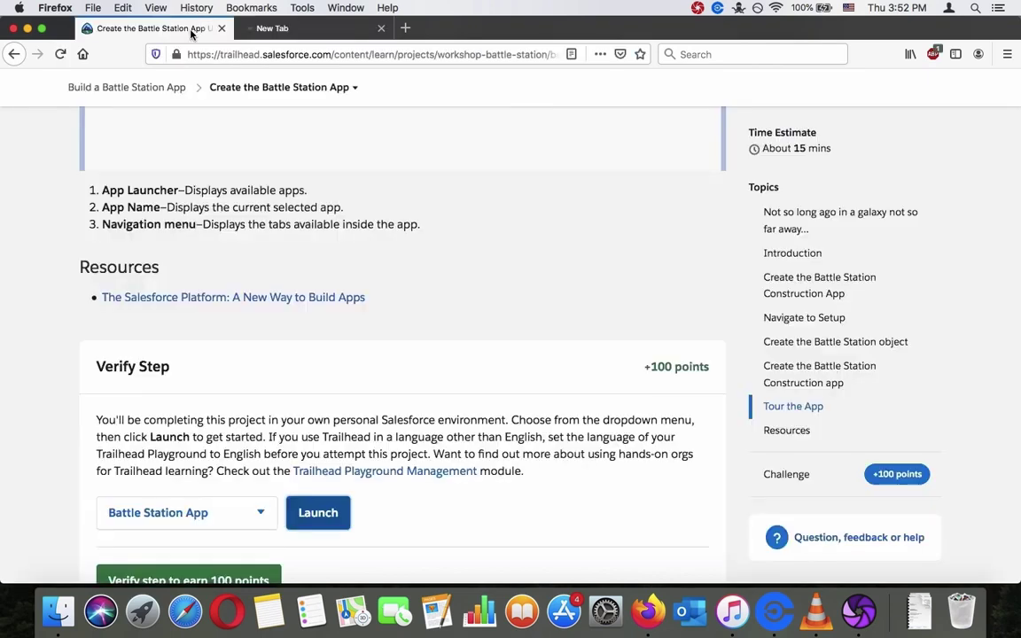
scroll(387, 315, "up", 15)
scroll(387, 314, "up", 15)
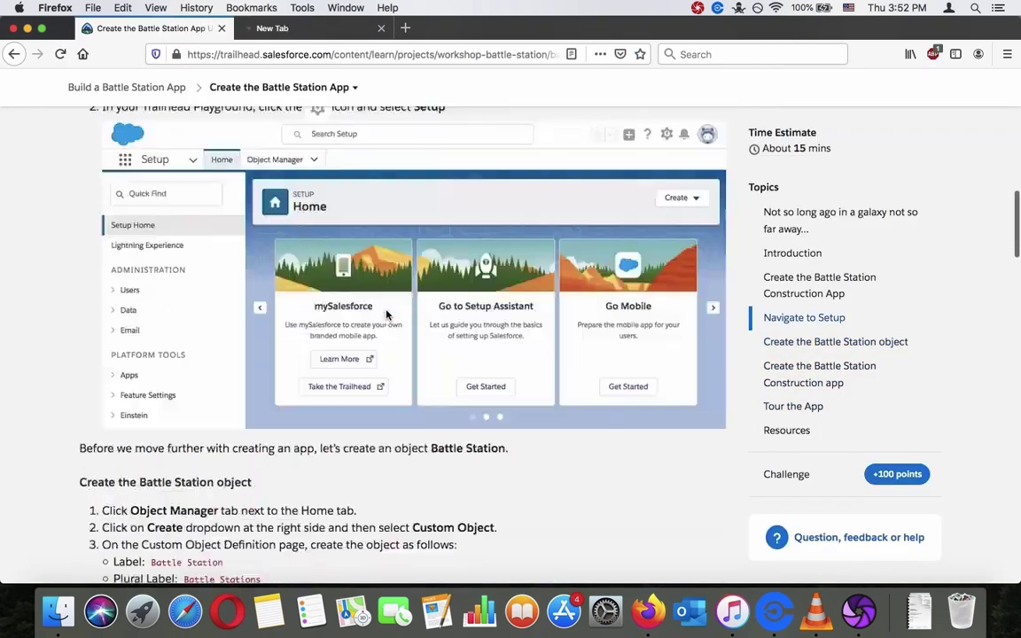
scroll(387, 312, "down", 3)
scroll(387, 312, "up", 5)
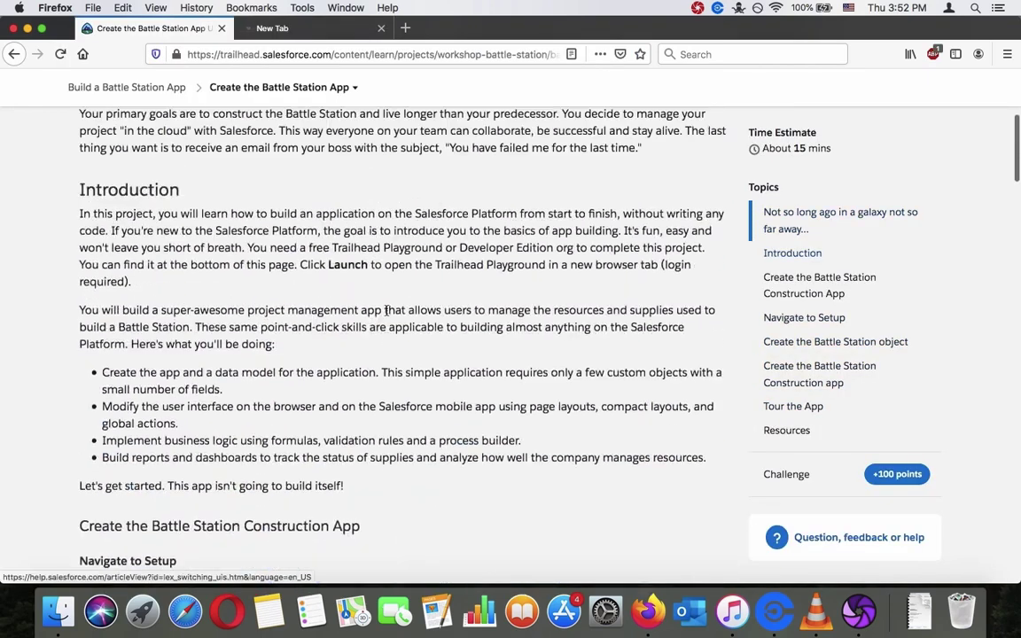
scroll(386, 314, "down", 4)
triple_click(292, 257)
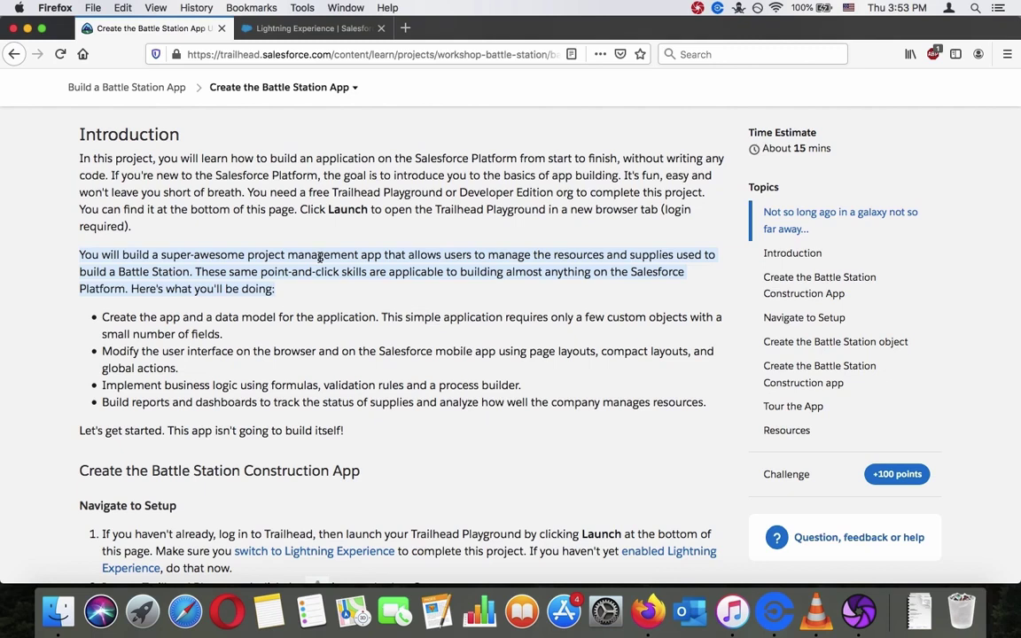
left_click(246, 264)
scroll(246, 263, "down", 1)
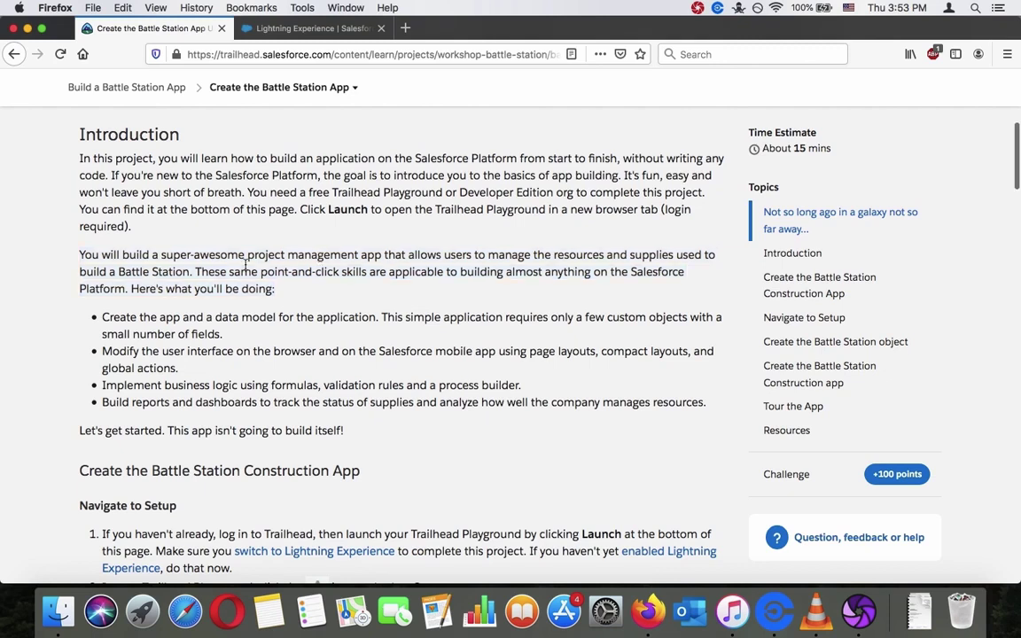
scroll(245, 263, "down", 1)
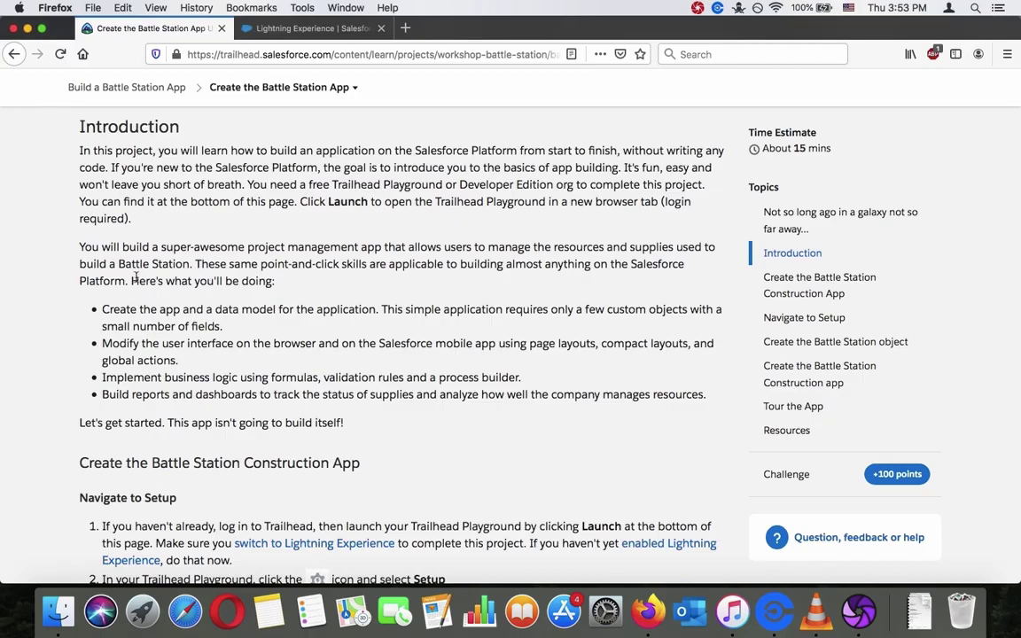
Read the Introduction's list of project tasks, covering data model, user interface, business logic, and reports and dashboards.
left_click_drag(102, 309, 135, 328)
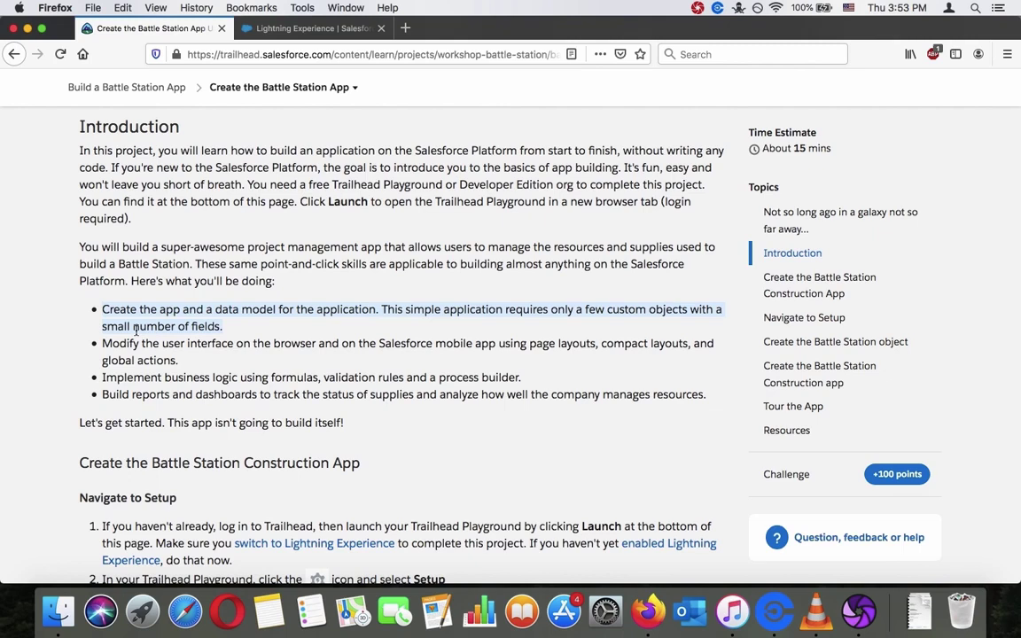
scroll(135, 329, "down", 1)
triple_click(135, 331)
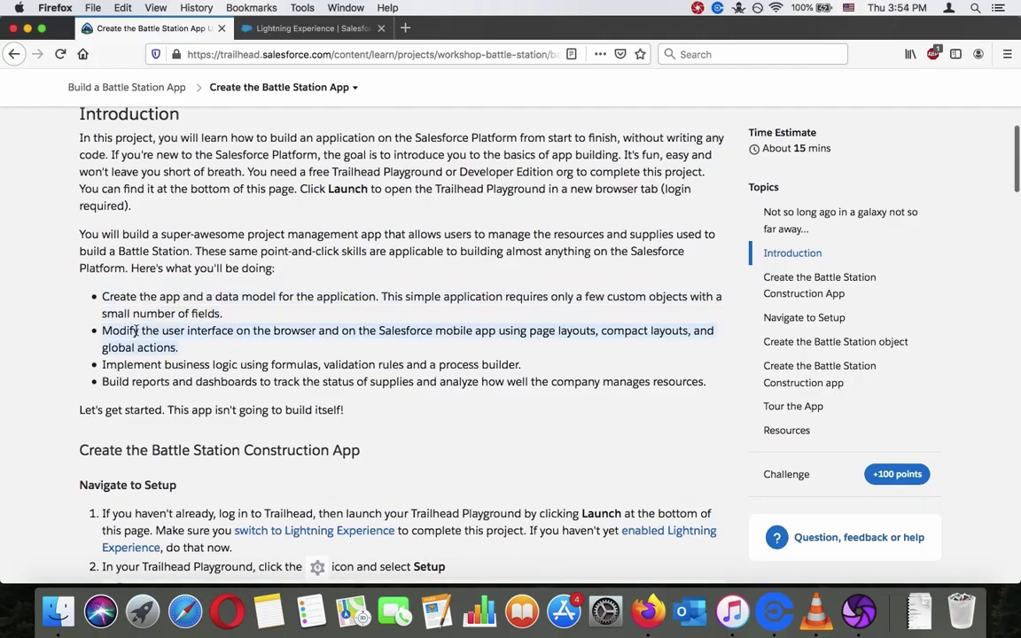
scroll(134, 329, "down", 3)
scroll(135, 330, "down", 2)
scroll(135, 331, "up", 1)
triple_click(135, 330)
triple_click(151, 327)
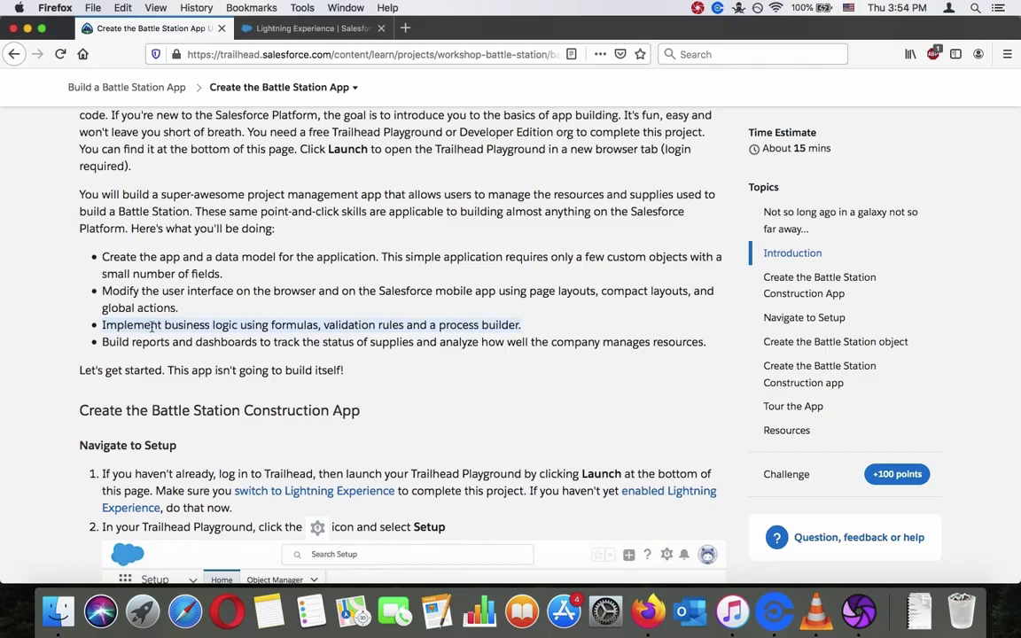
triple_click(156, 344)
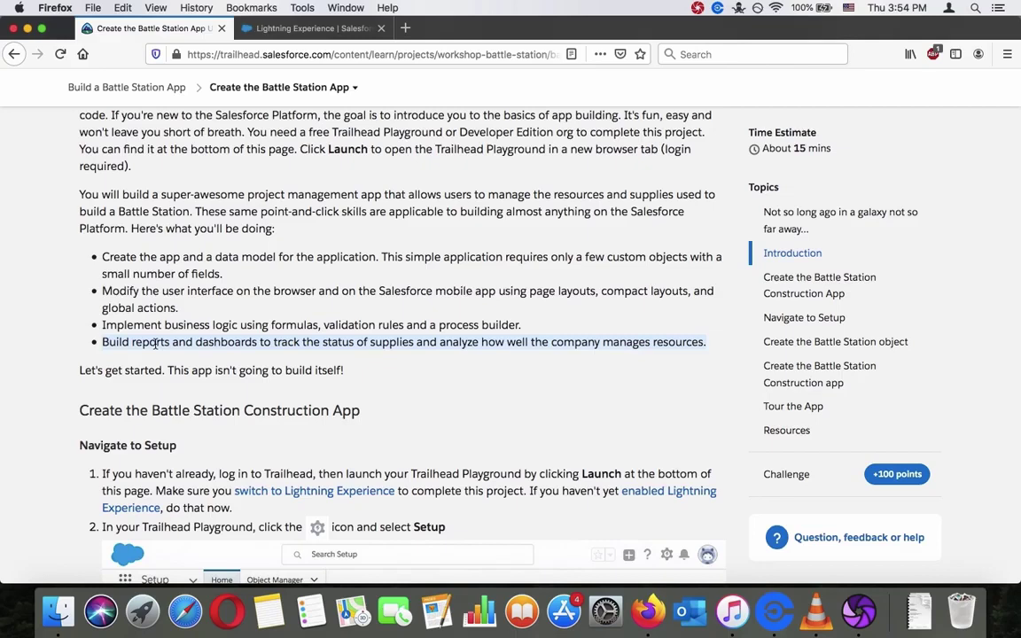
left_click(156, 344)
scroll(157, 346, "down", 1)
triple_click(157, 355)
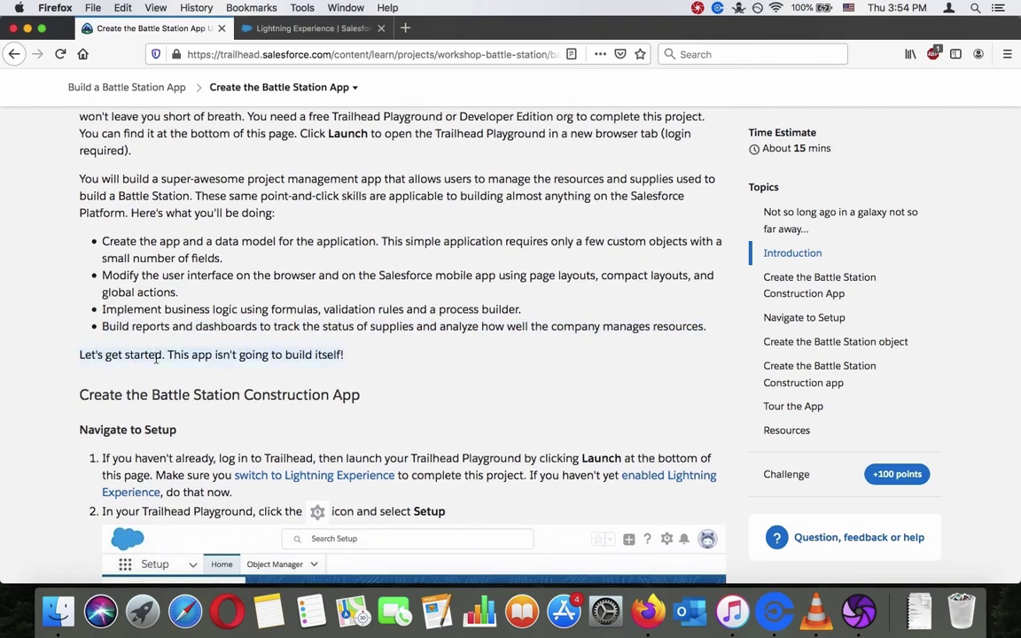
Read the Navigate to Setup instructions under Create the Battle Station Construction App.
scroll(157, 355, "down", 3)
triple_click(156, 357)
scroll(156, 359, "down", 5)
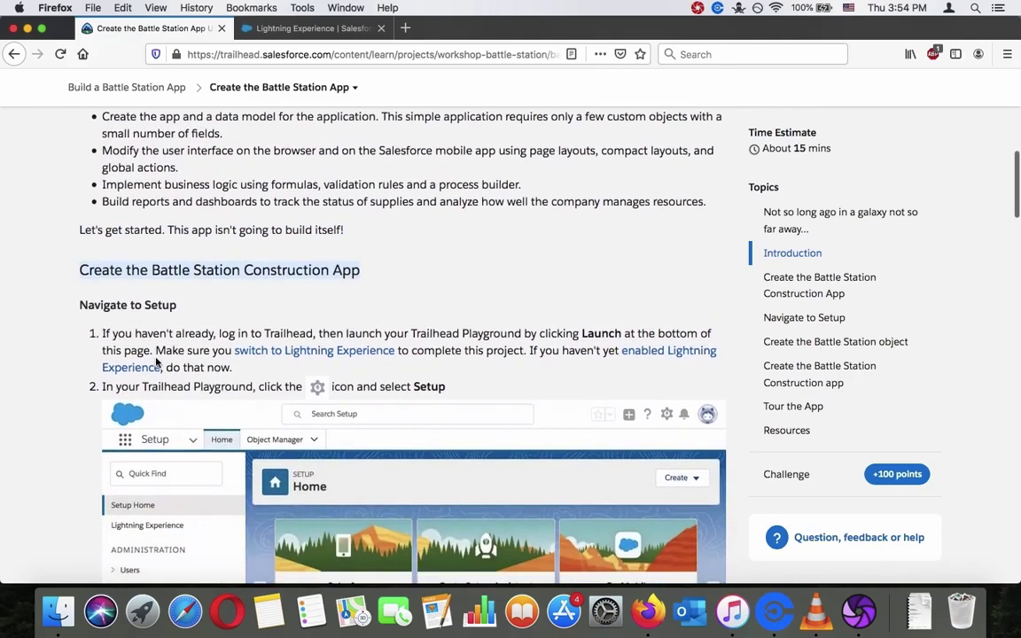
scroll(156, 359, "down", 8)
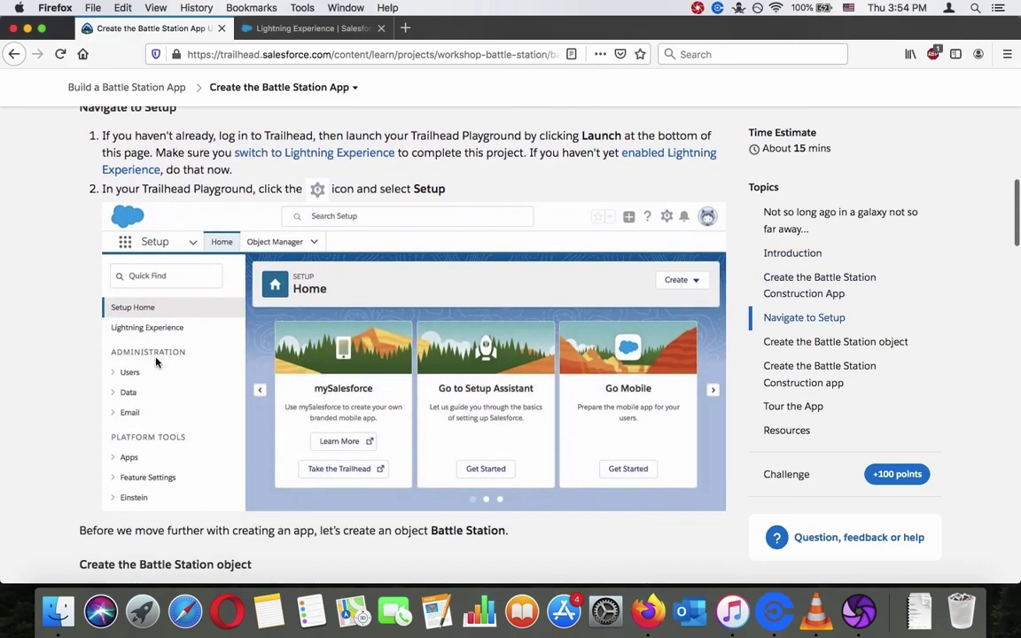
scroll(156, 361, "up", 3)
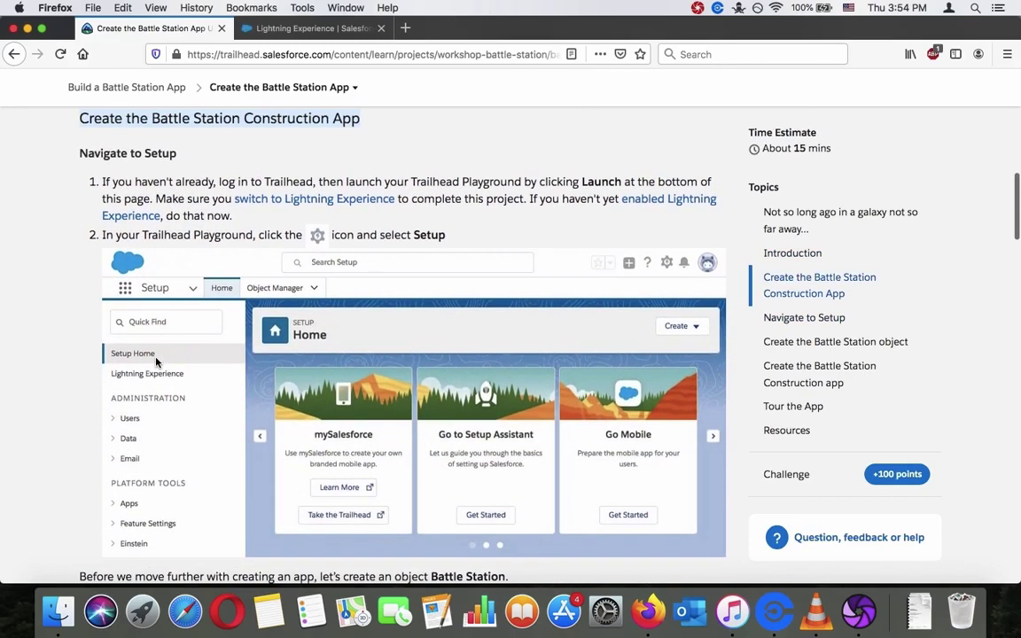
triple_click(197, 199)
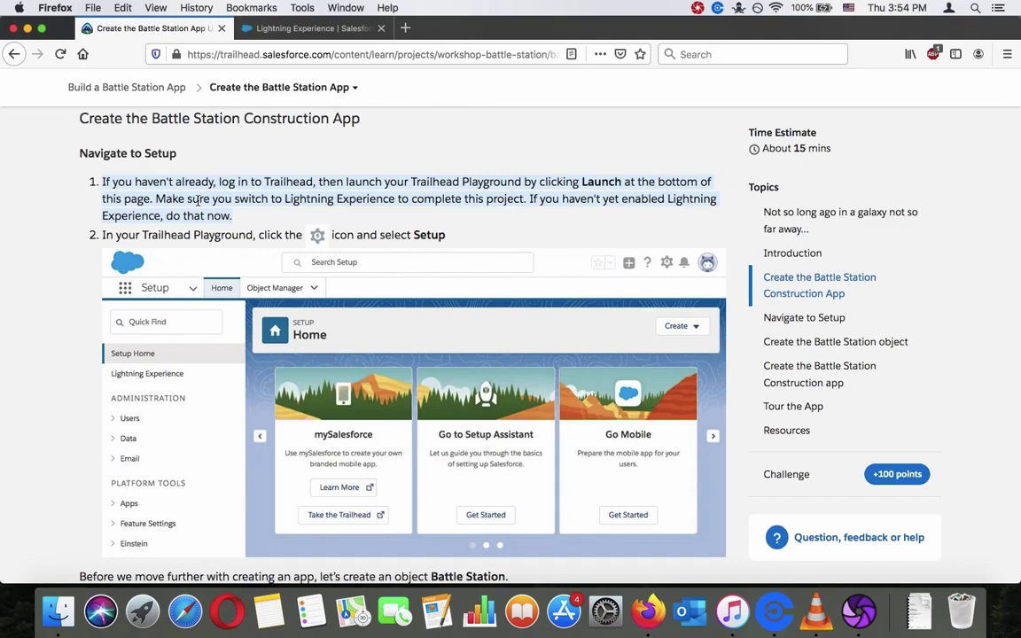
left_click(196, 200)
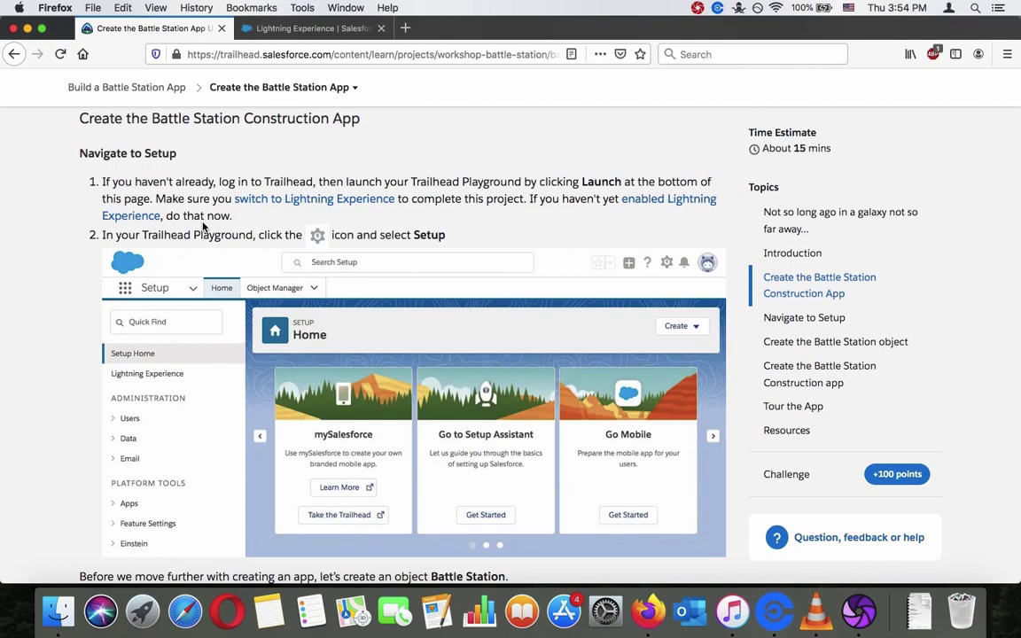
Open Setup from the Trailhead Playground in its own page and close the playground's welcome page.
scroll(206, 231, "down", 3)
scroll(207, 234, "up", 2)
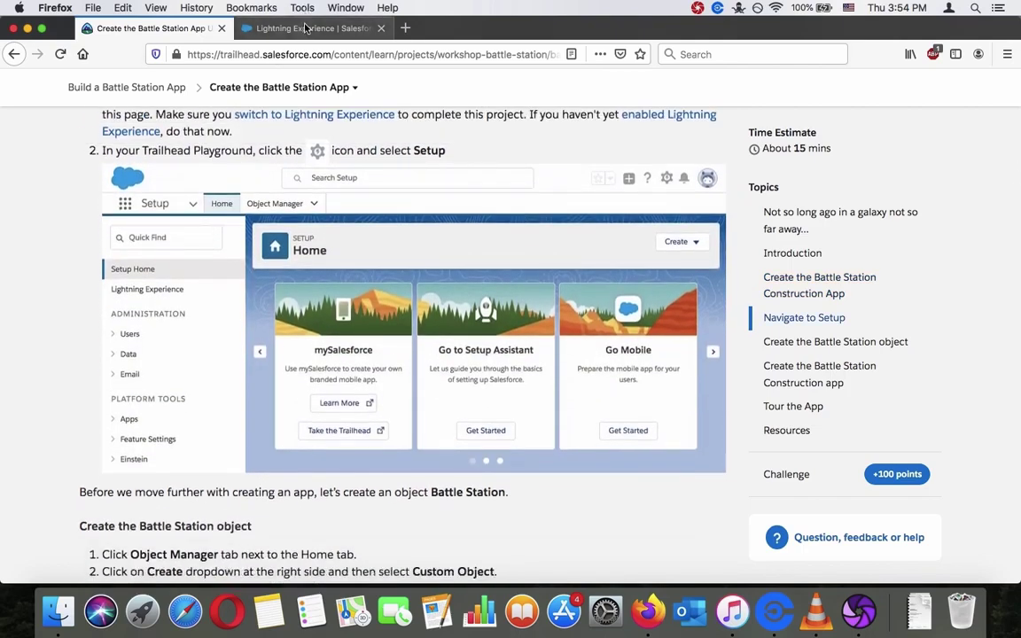
left_click(305, 29)
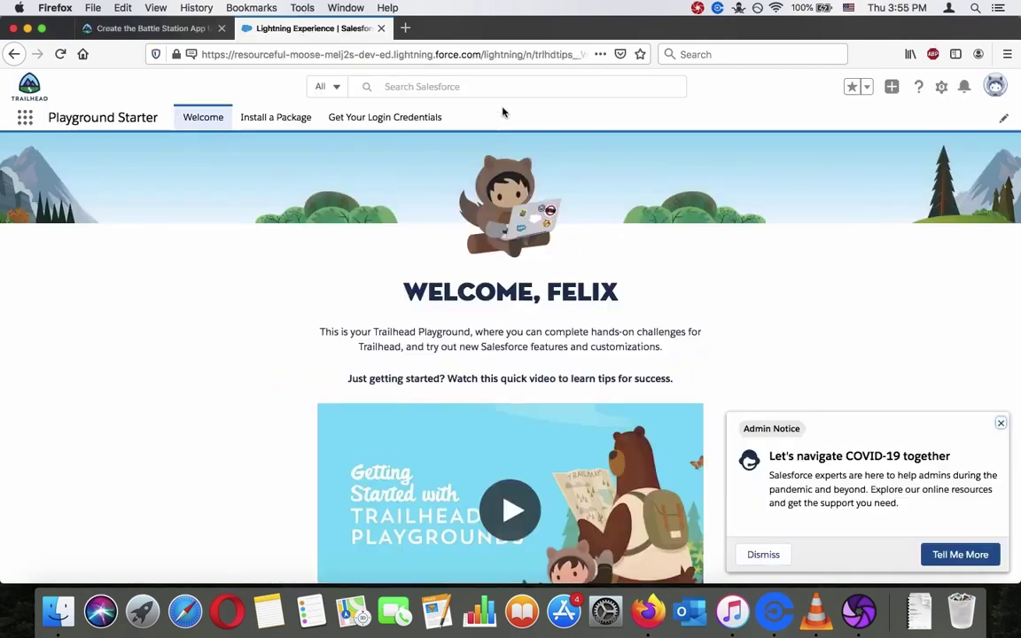
left_click(943, 88)
left_click(946, 122)
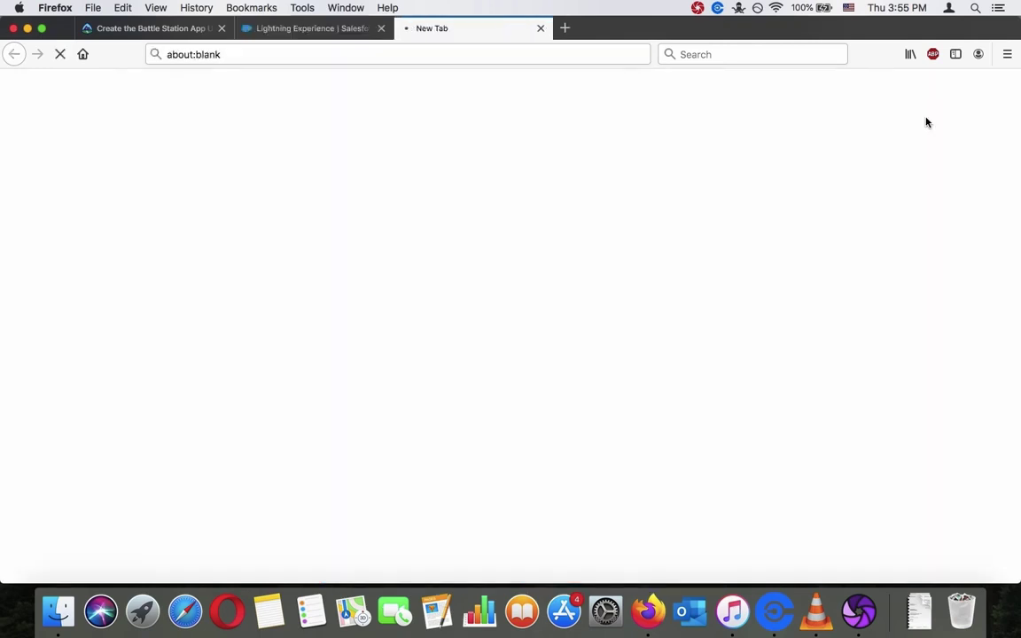
left_click(381, 29)
Return to the Trailhead unit and read the instructions under Create the Battle Station object.
left_click(166, 28)
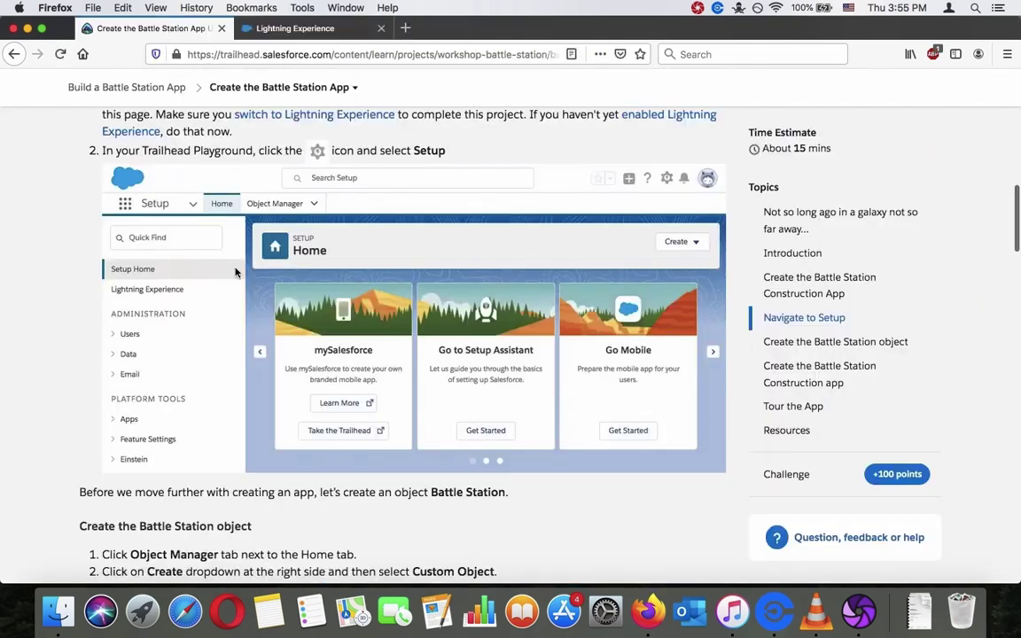
scroll(236, 272, "down", 2)
scroll(236, 272, "up", 2)
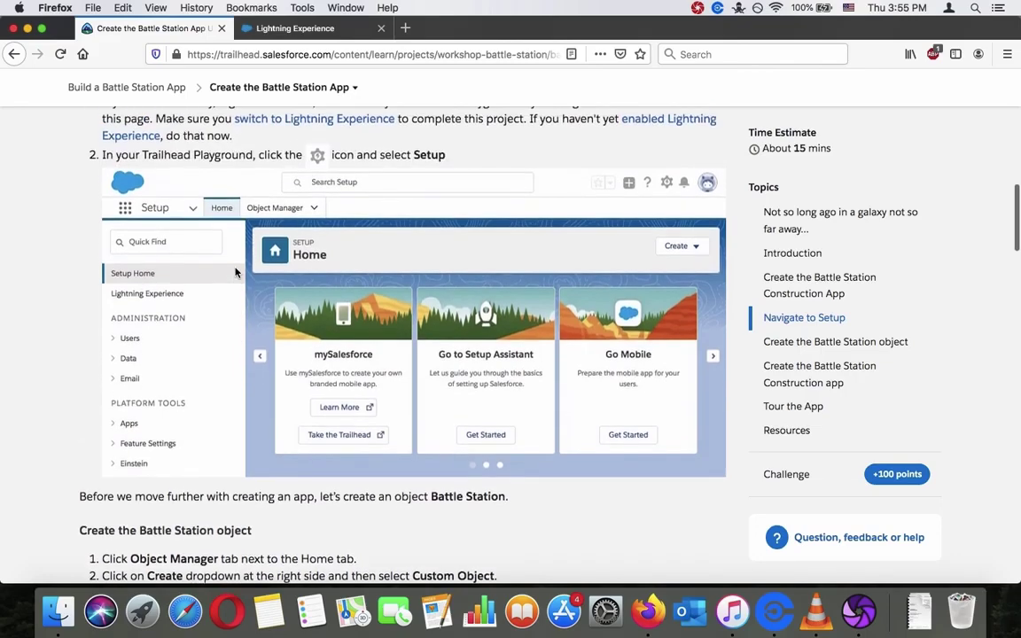
scroll(236, 272, "down", 4)
scroll(235, 273, "down", 1)
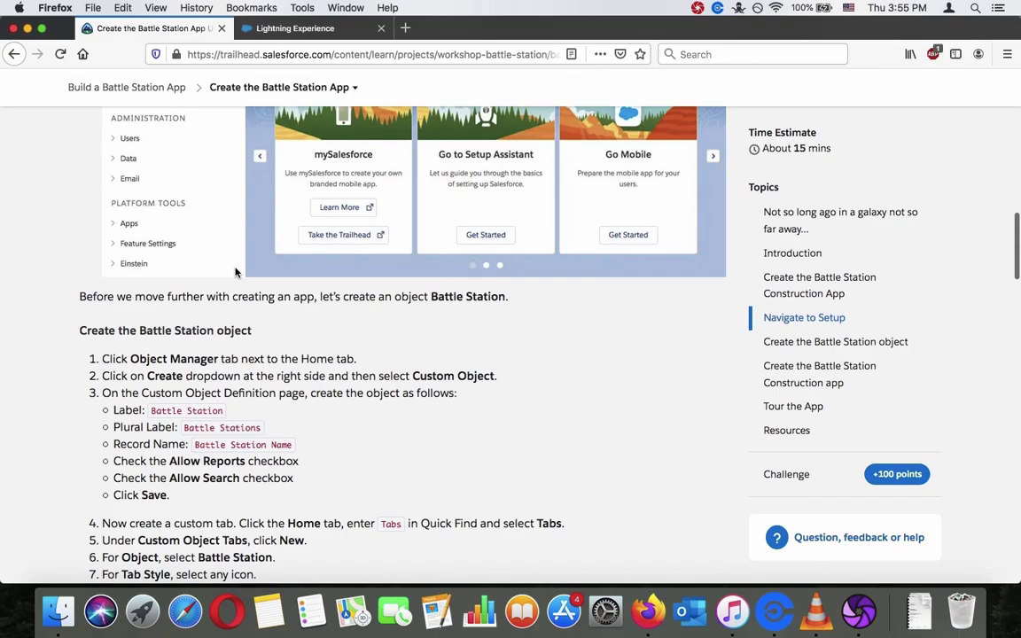
Switch to the Salesforce Setup page beside the Trailhead instructions and open the Object Manager.
left_click(304, 27)
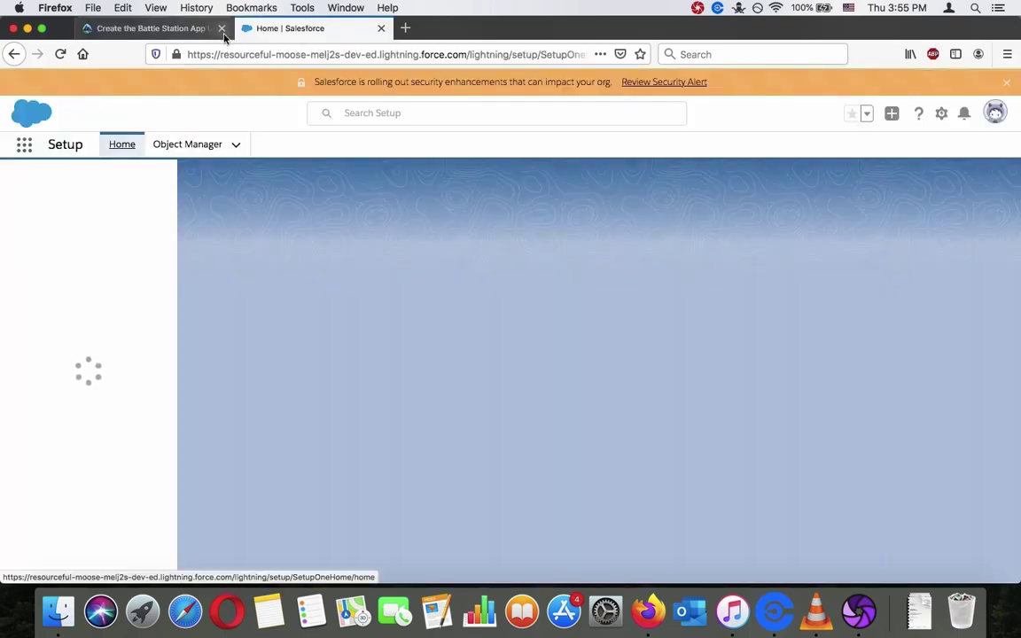
key("ctrl+Tab")
left_click(304, 27)
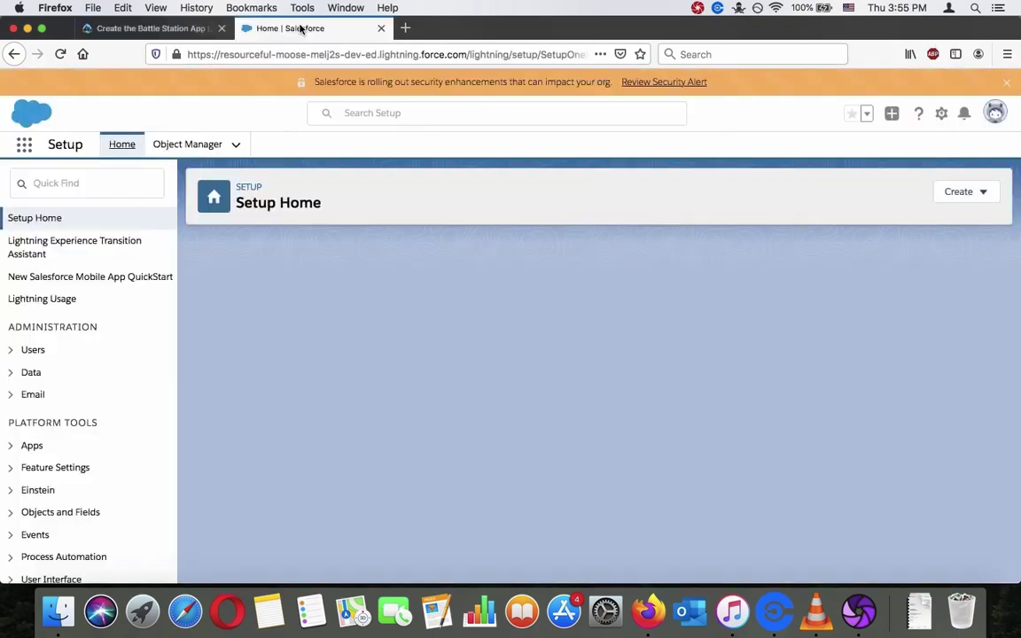
key("ctrl+Tab")
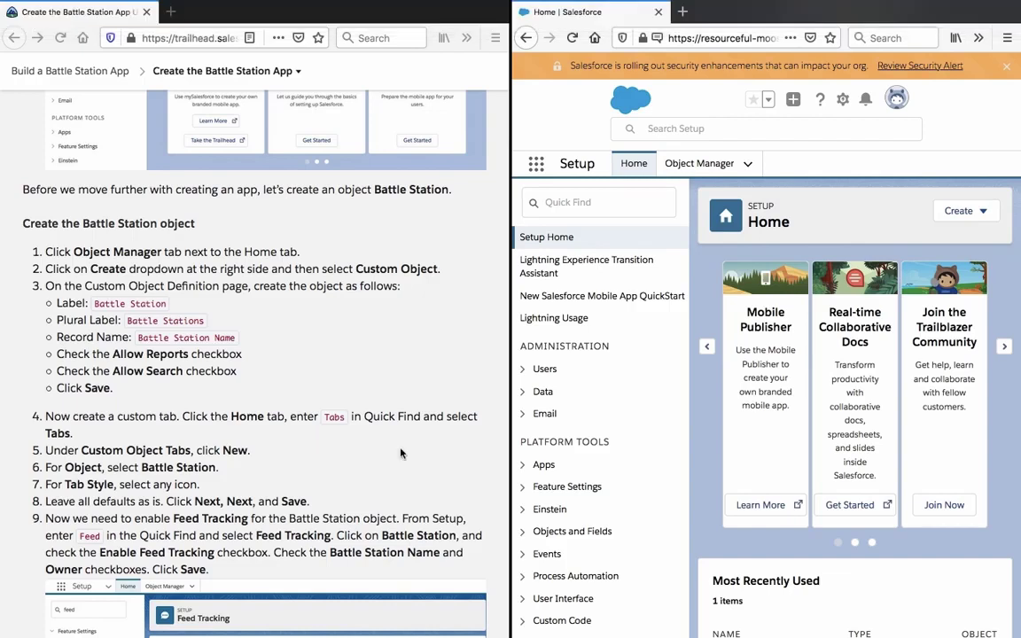
left_click(683, 170)
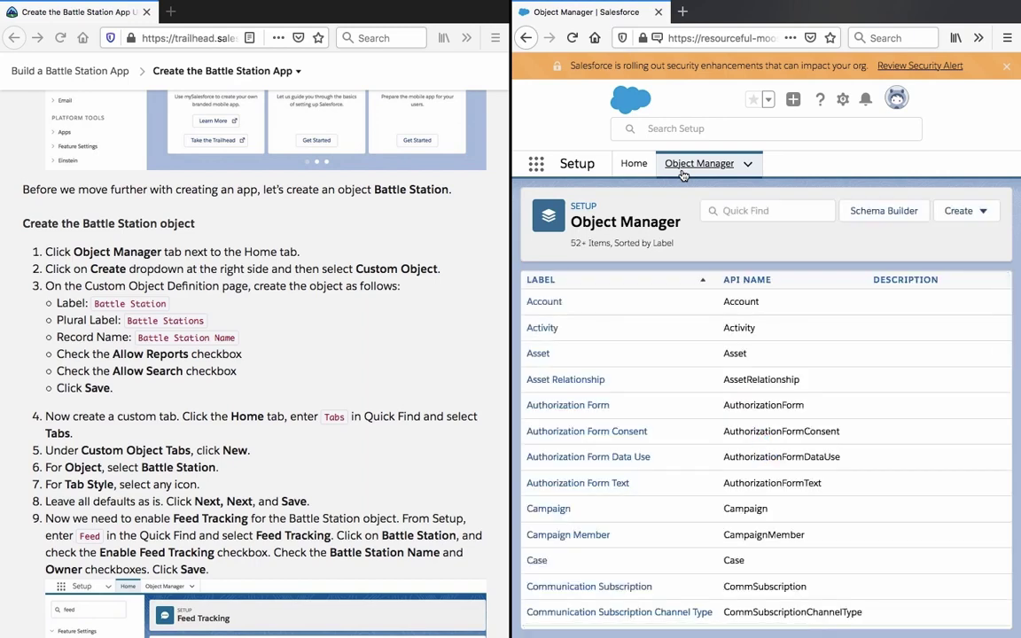
Copy the label text Battle Station from the custom object instructions.
left_click(238, 251)
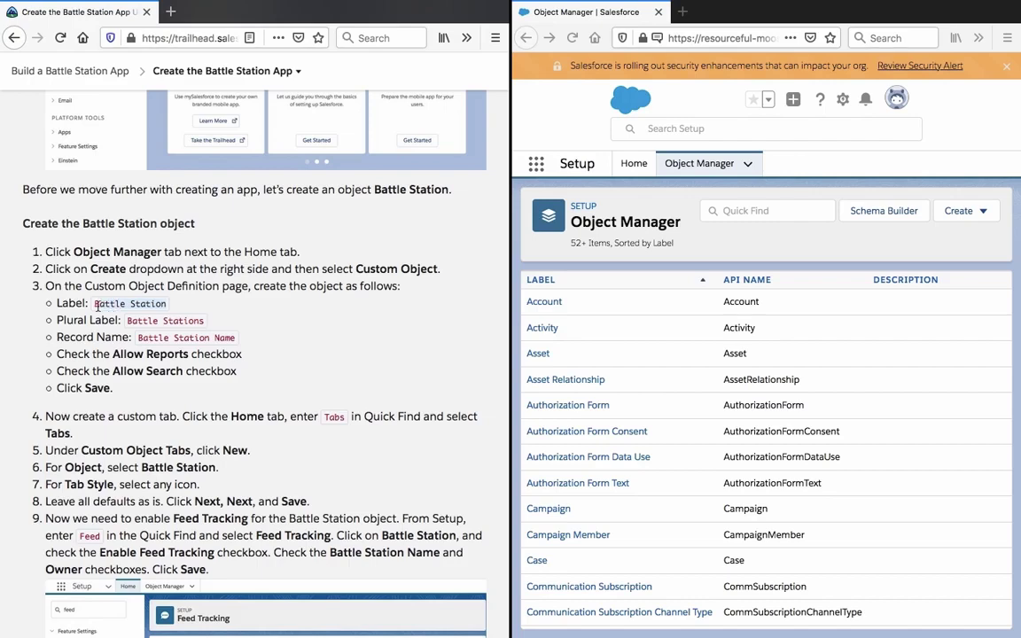
left_click_drag(95, 303, 167, 303)
left_click(150, 302)
right_click(167, 303)
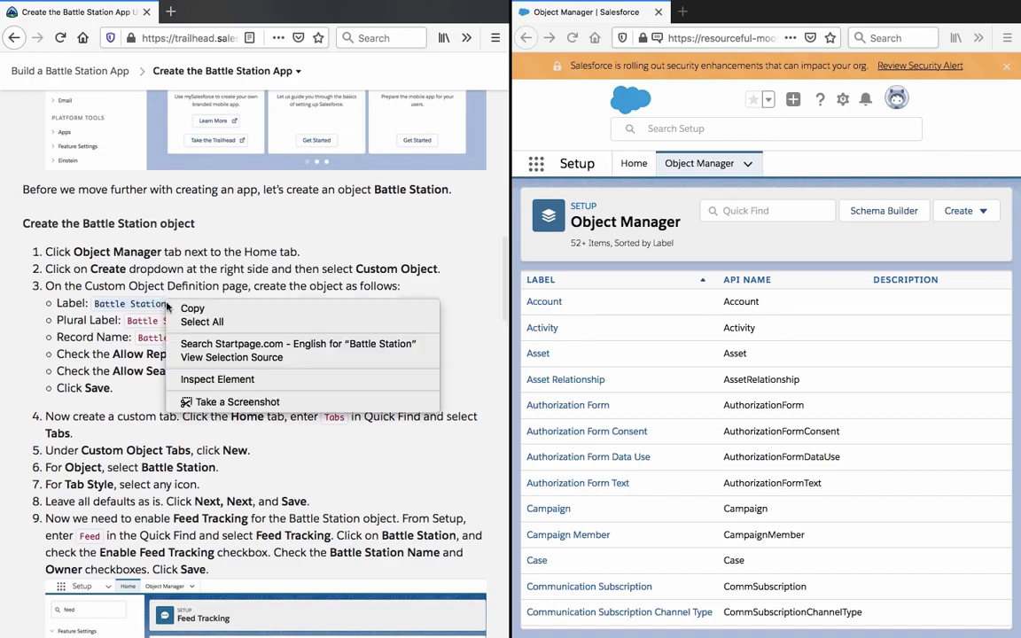
left_click(173, 307)
left_click(381, 312)
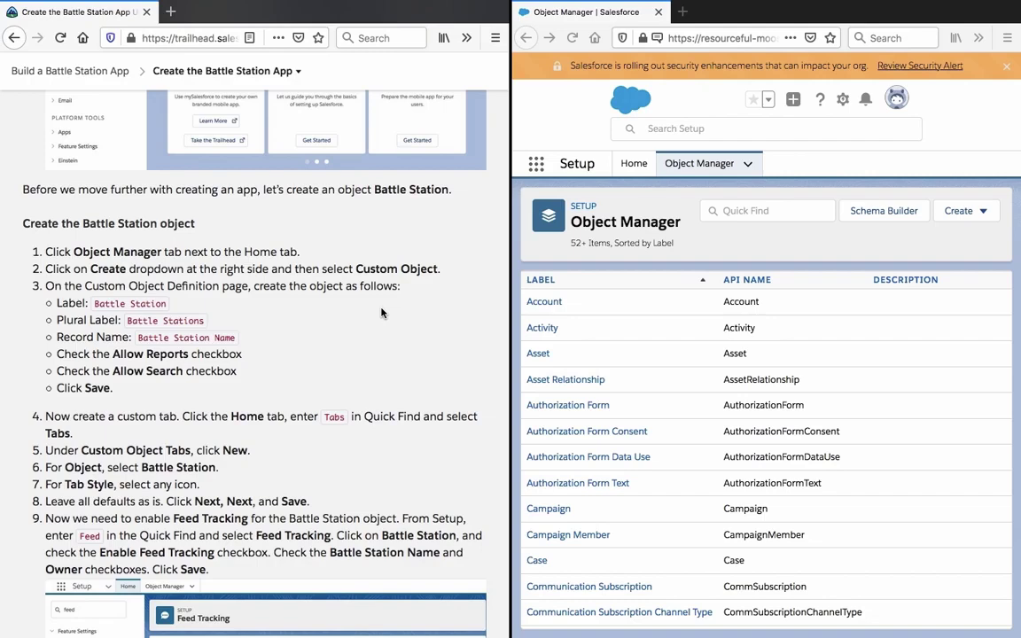
Start a new custom object and set its label to Battle Station and plural label to Battle Stations.
left_click(975, 216)
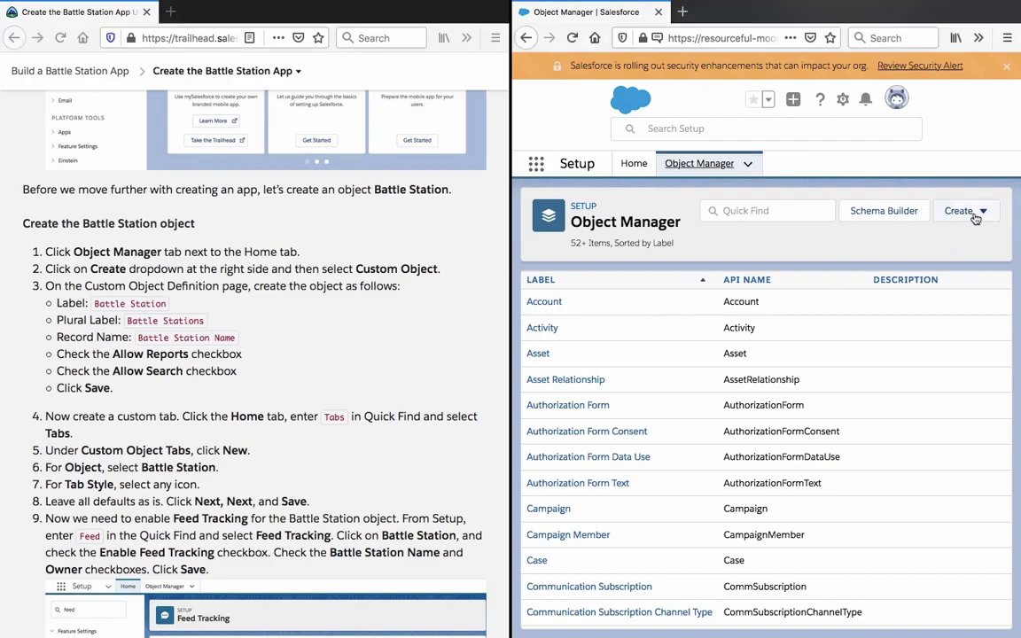
left_click(975, 216)
left_click(906, 251)
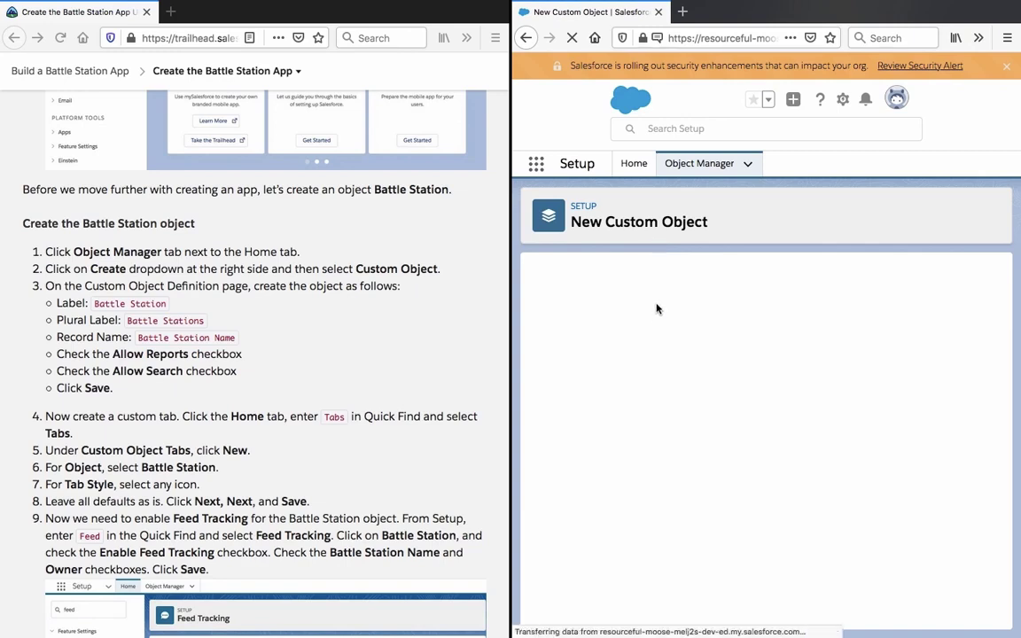
left_click(631, 412)
key("ctrl+v")
left_click(714, 435)
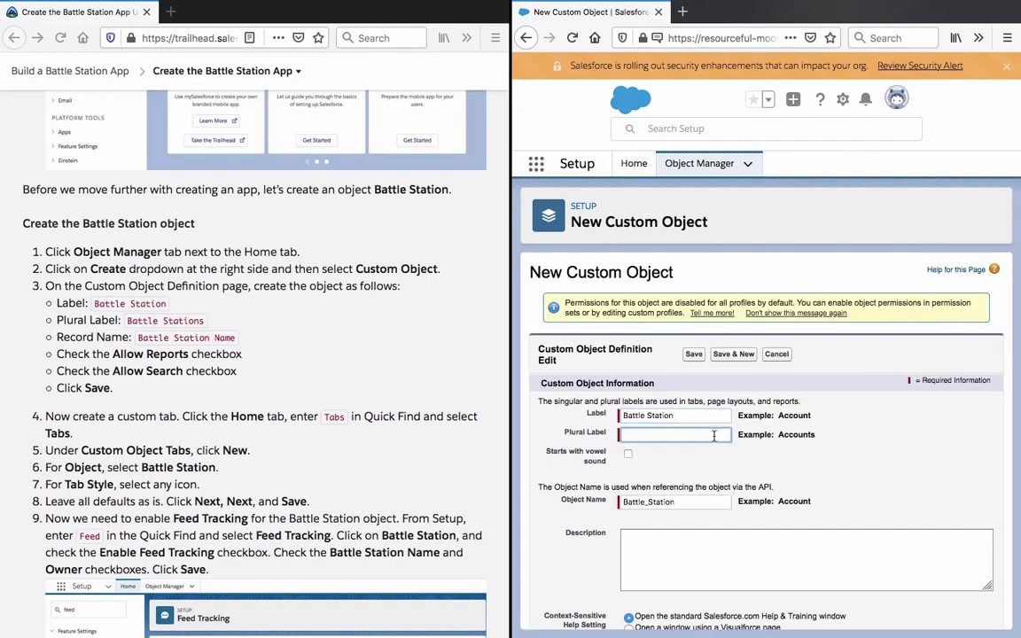
key("ctrl+v")
type("s")
Check the record name Battle Station Name, enable Allow Reports for the new object, and save it.
scroll(807, 453, "down", 2)
scroll(808, 453, "down", 1)
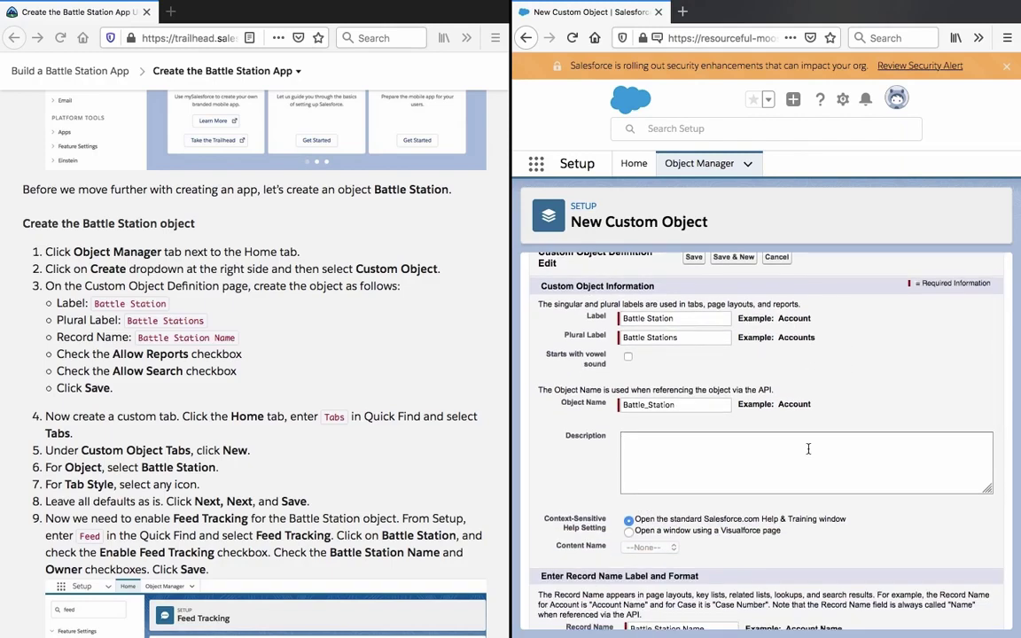
scroll(808, 450, "down", 2)
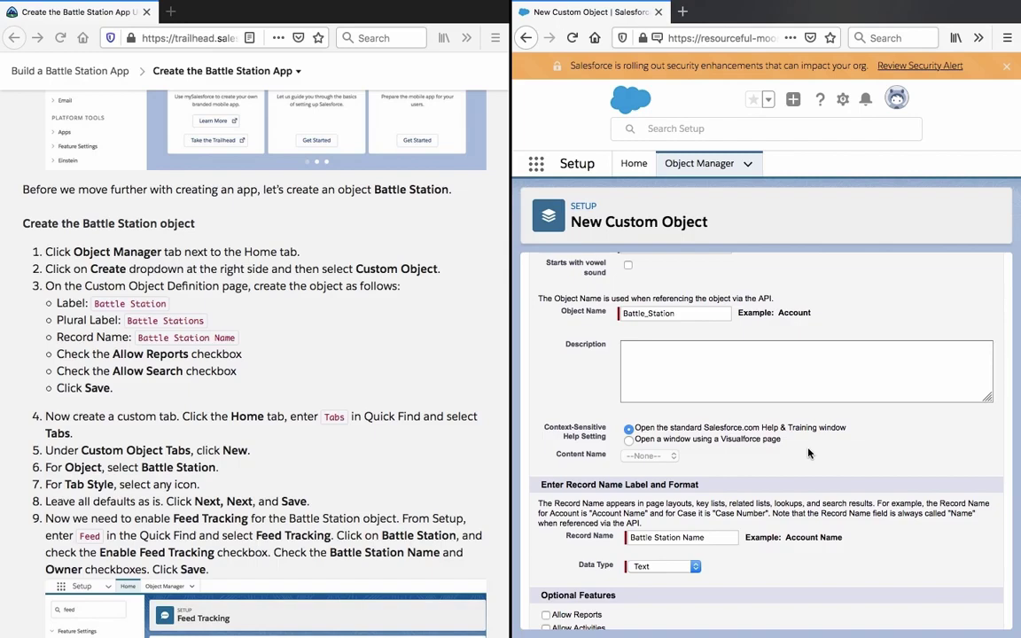
scroll(808, 453, "up", 2)
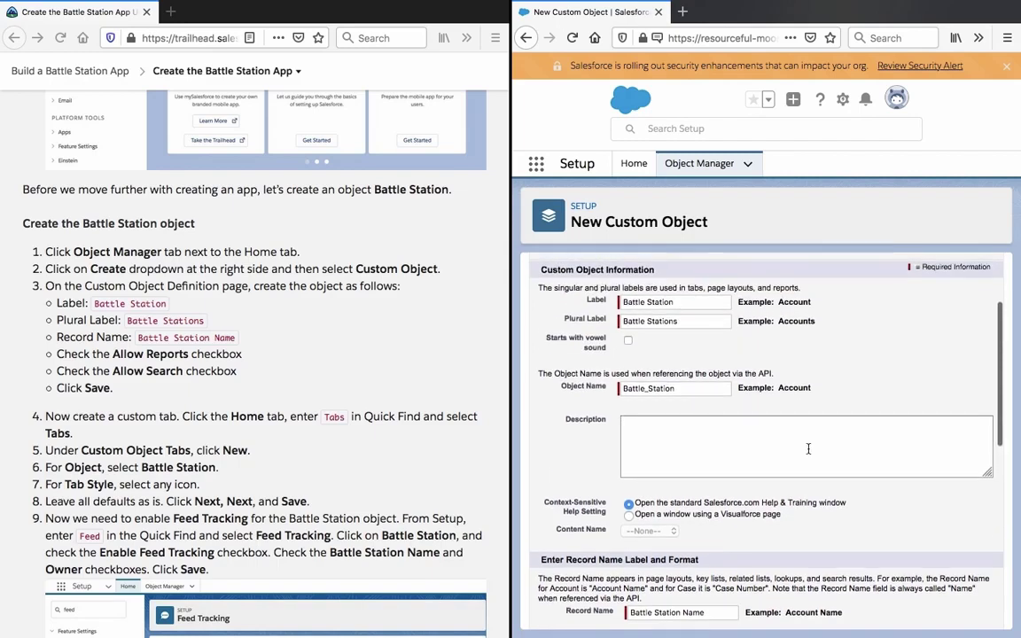
scroll(808, 448, "down", 5)
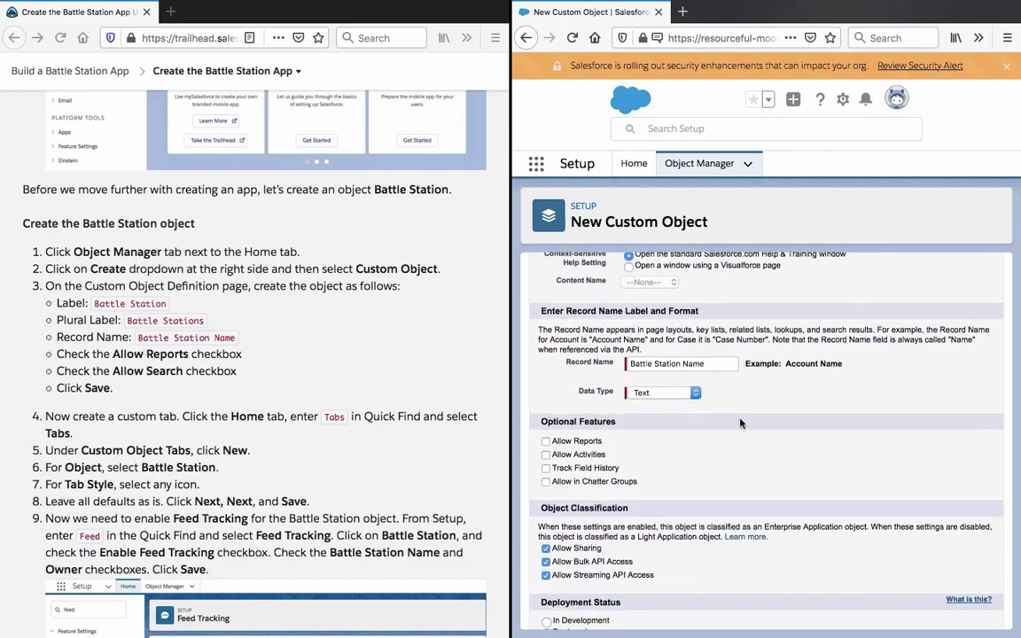
left_click(555, 442)
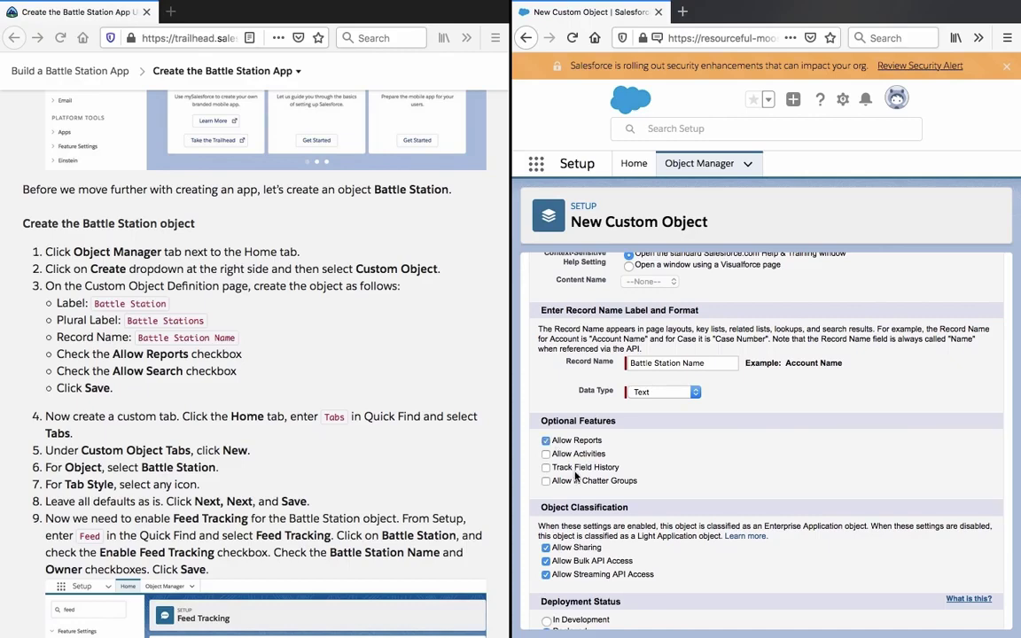
scroll(603, 461, "down", 3)
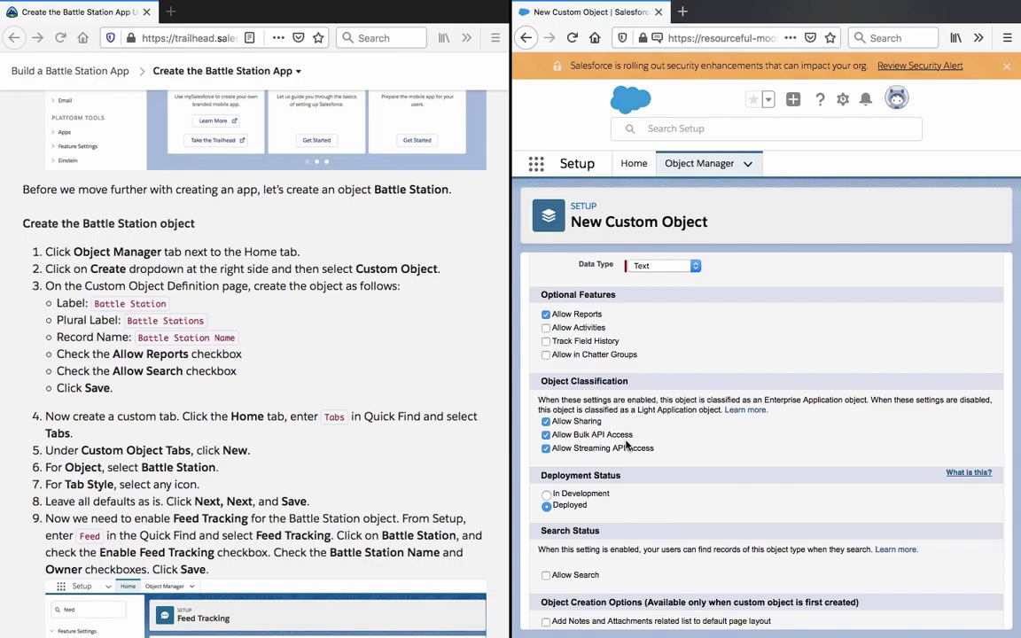
scroll(627, 445, "down", 2)
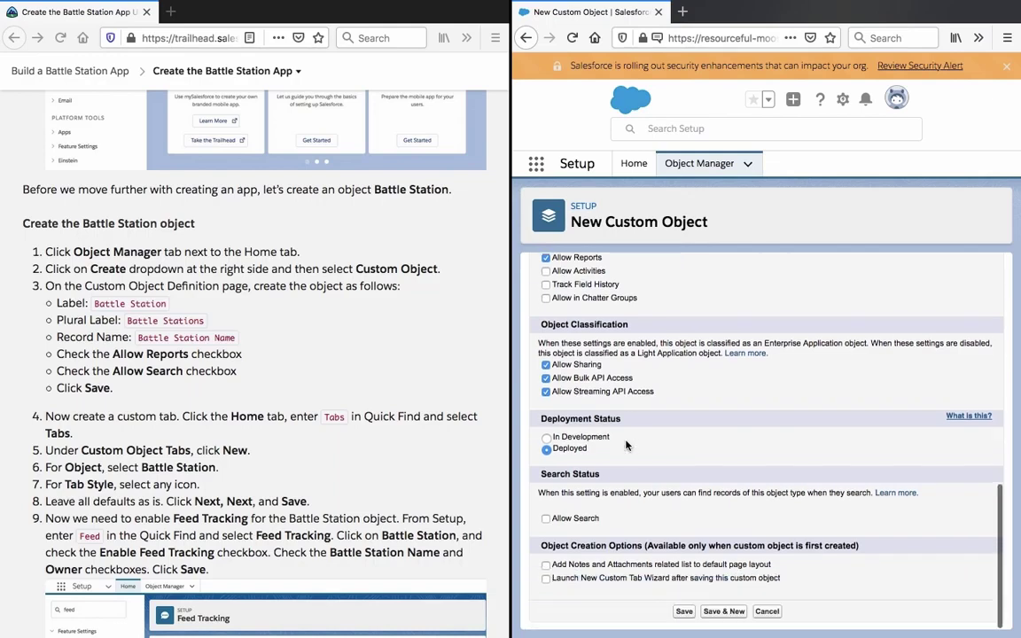
left_click(685, 611)
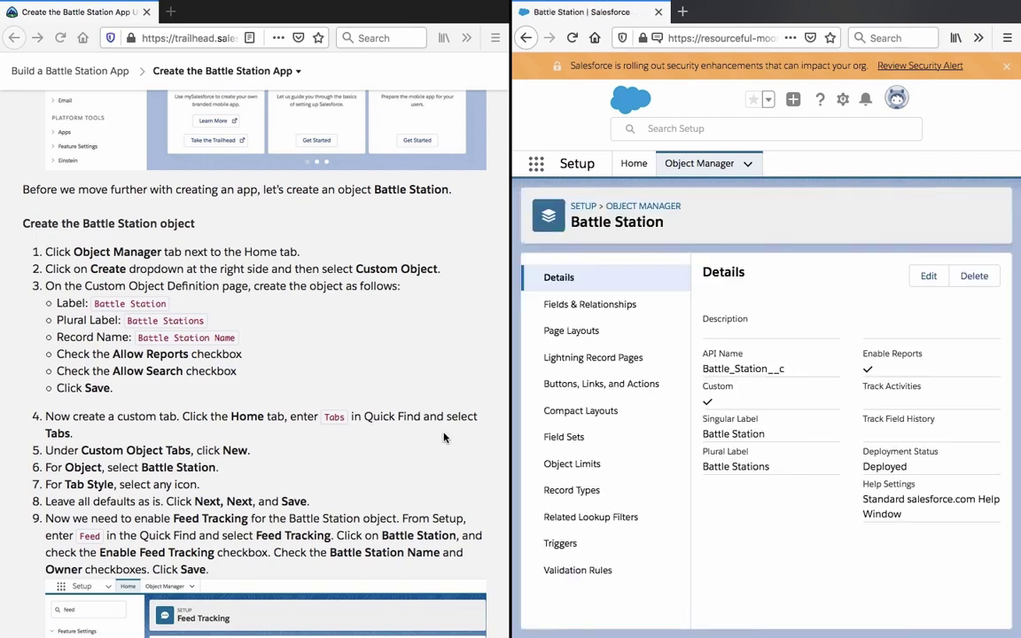
Search the Setup home for tabs and open the Tabs settings page.
left_click(630, 165)
left_click(588, 206)
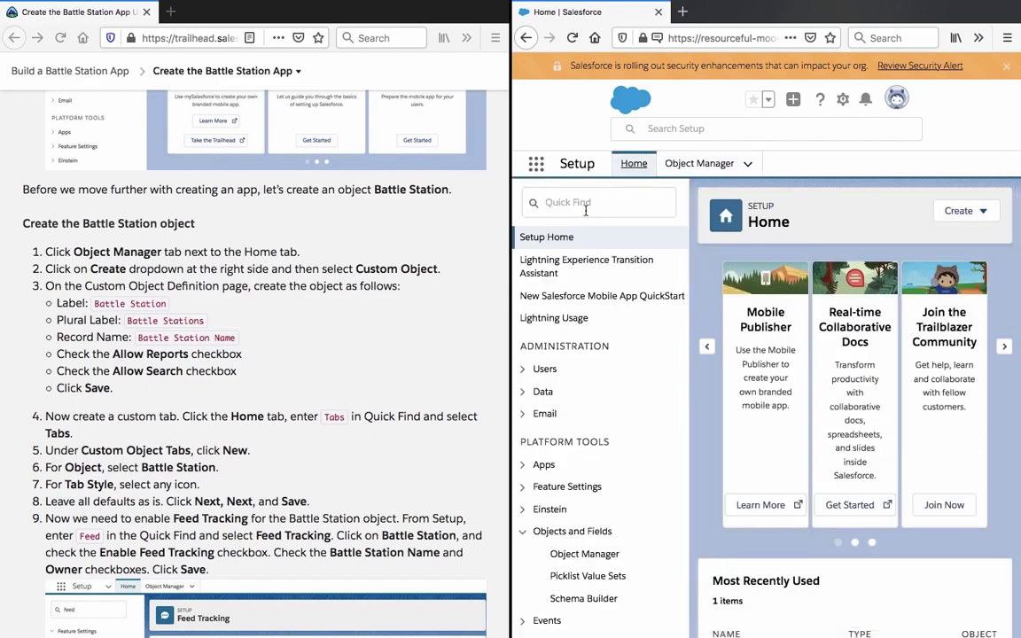
type("tabs")
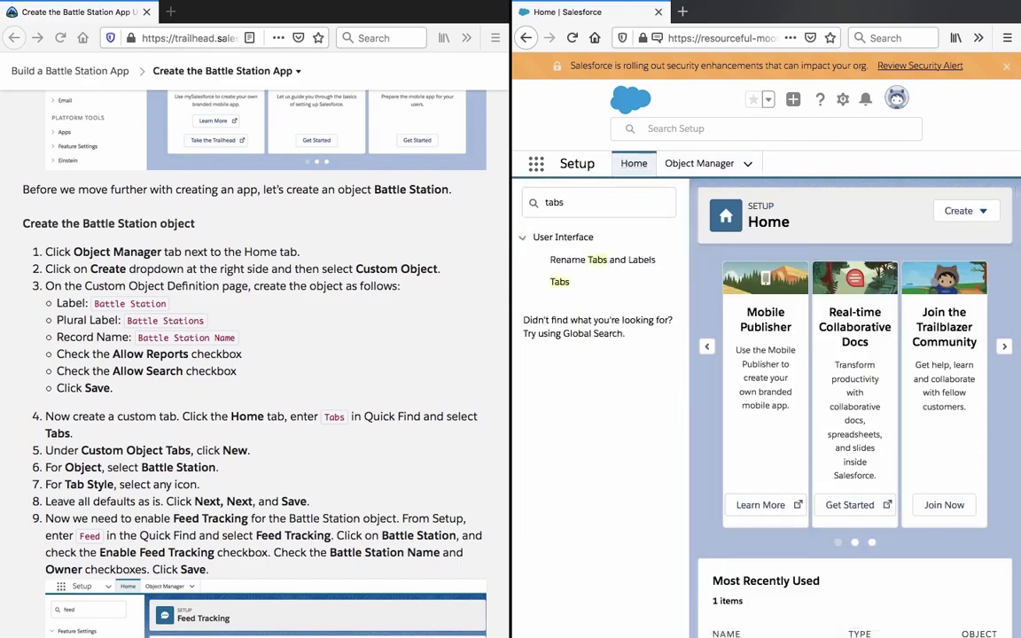
left_click(560, 282)
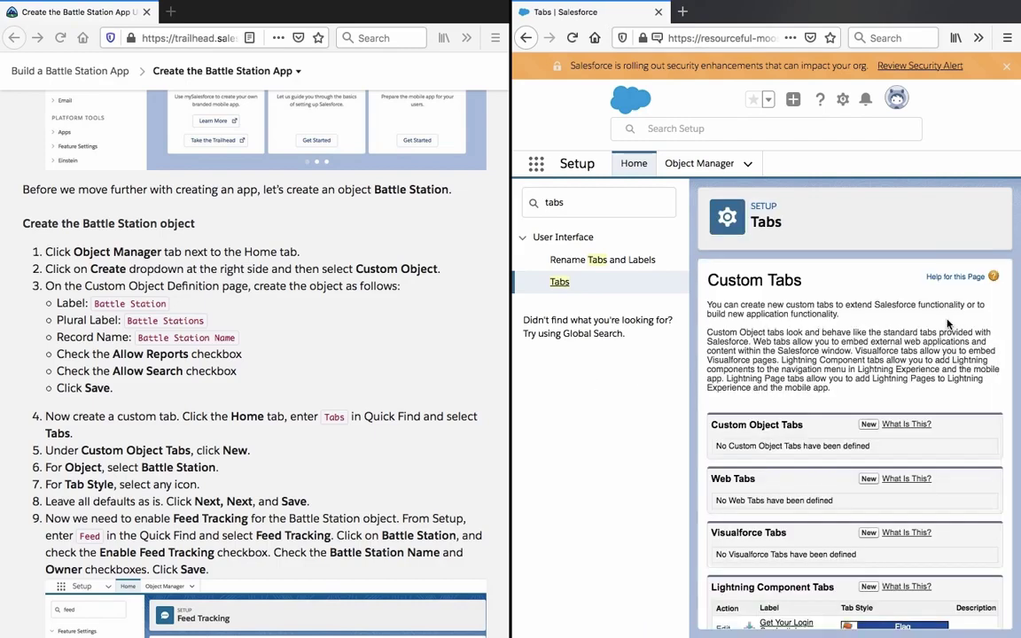
Start a new custom object tab for the Battle Station object with the Camera tab style.
scroll(937, 338, "down", 3)
scroll(937, 338, "up", 3)
left_click(869, 424)
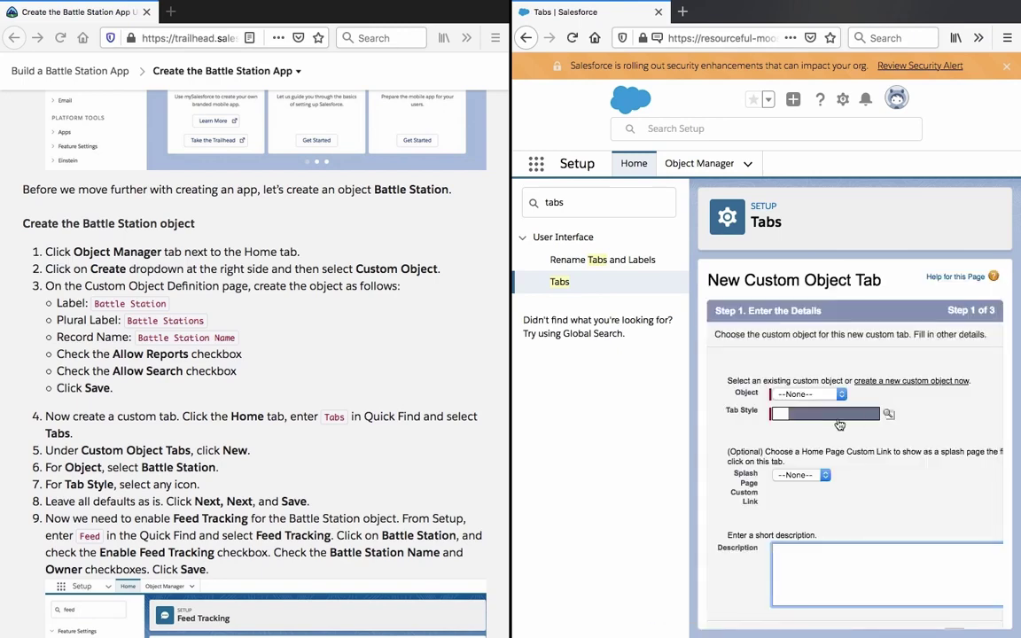
left_click(808, 394)
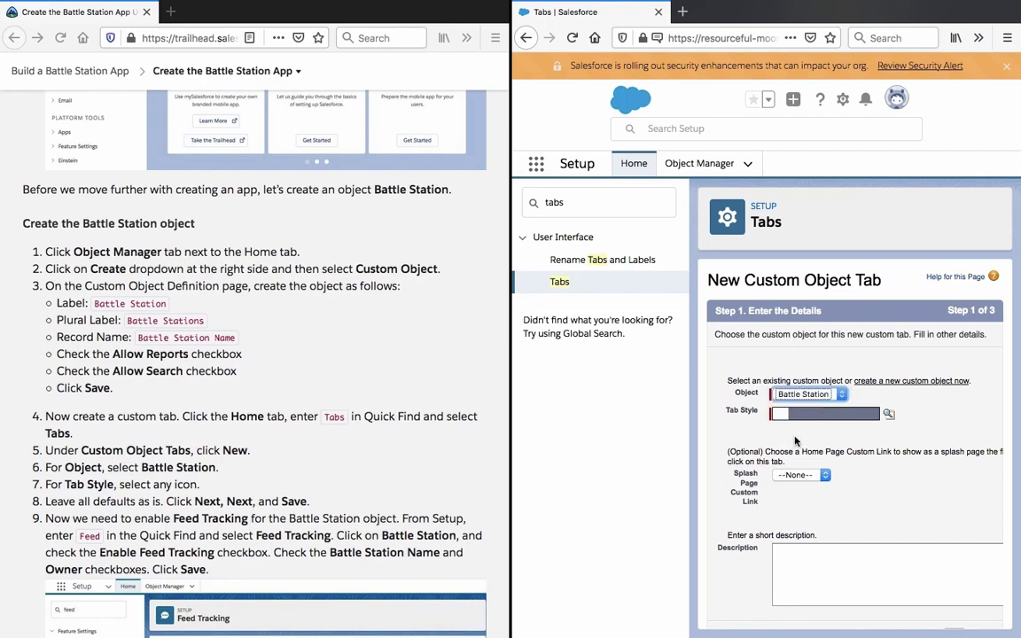
left_click(890, 414)
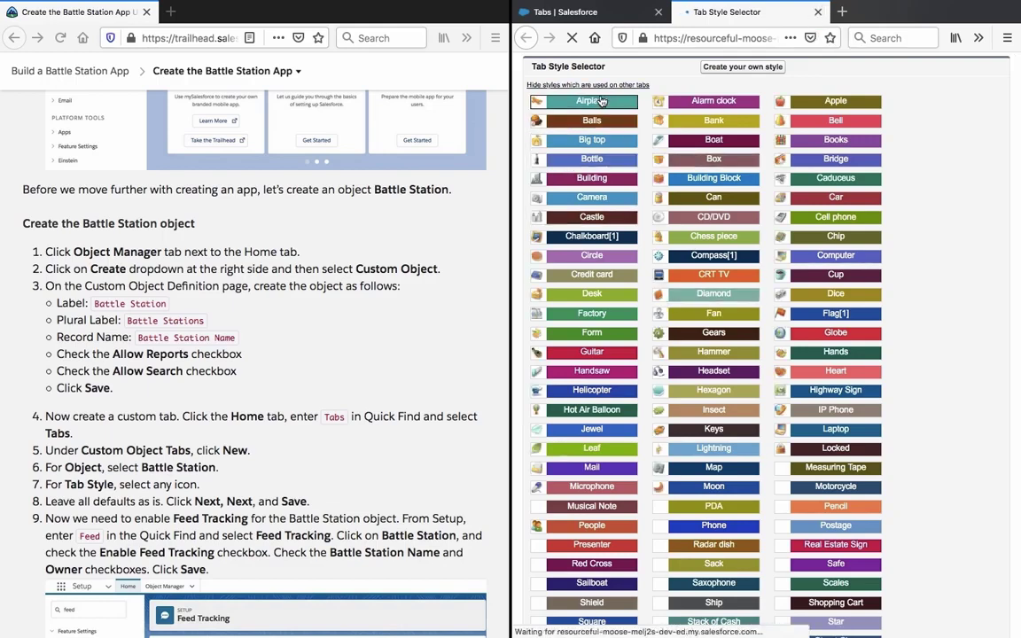
left_click(596, 197)
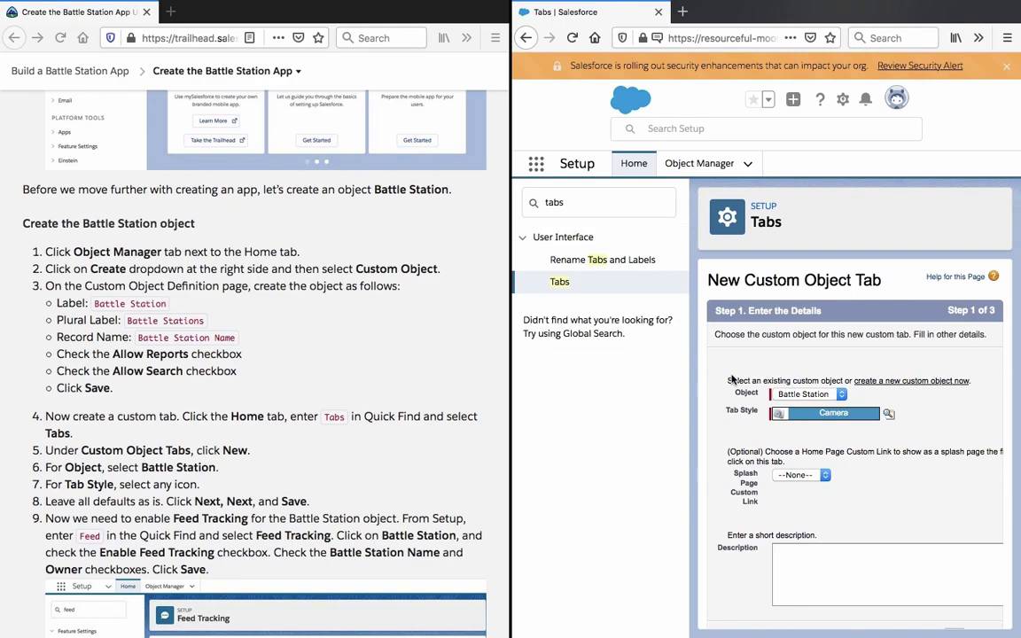
Finish the Battle Stations custom object tab with the default profile visibility and custom app settings, and save it.
scroll(803, 446, "down", 1)
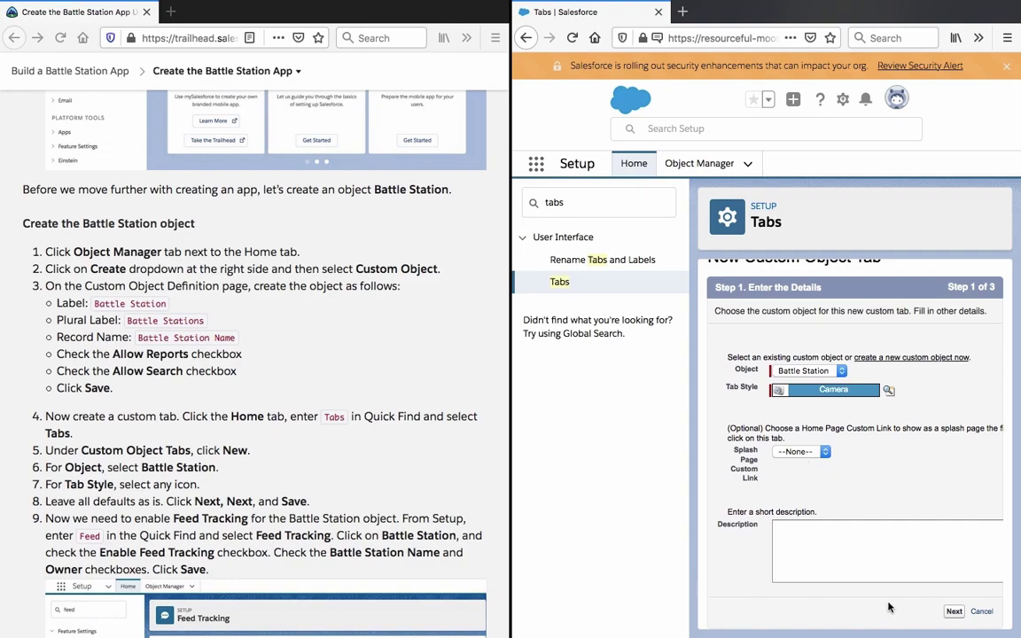
left_click(954, 612)
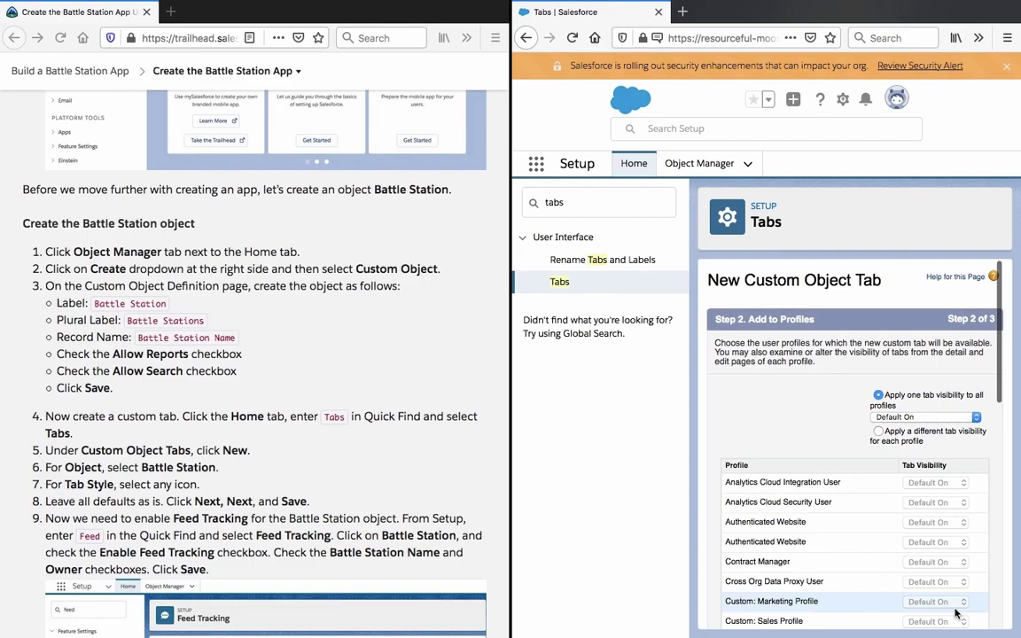
scroll(956, 612, "down", 10)
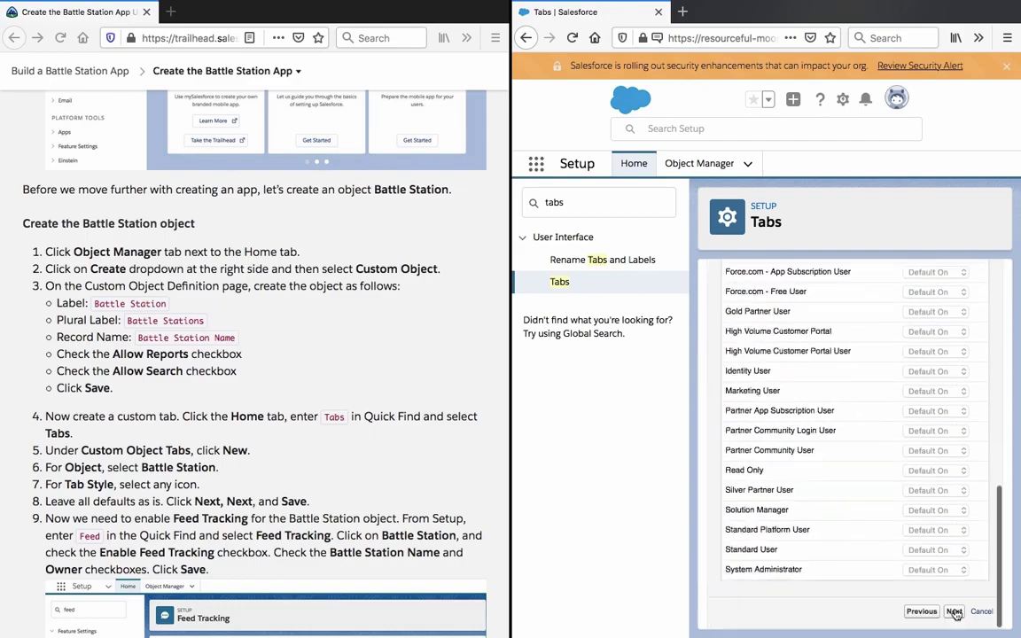
left_click(954, 612)
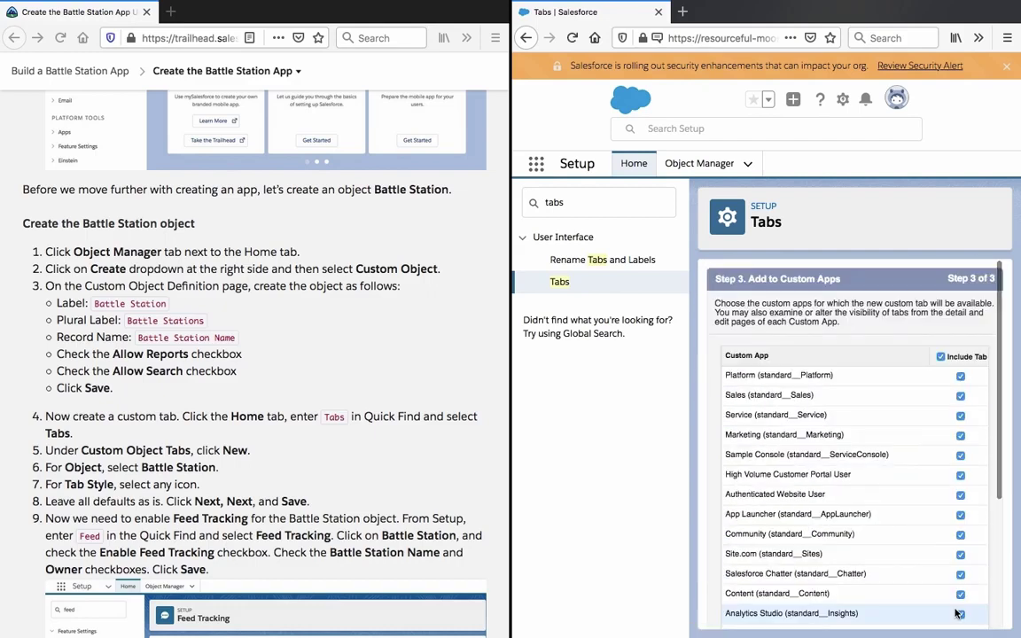
scroll(954, 612, "down", 5)
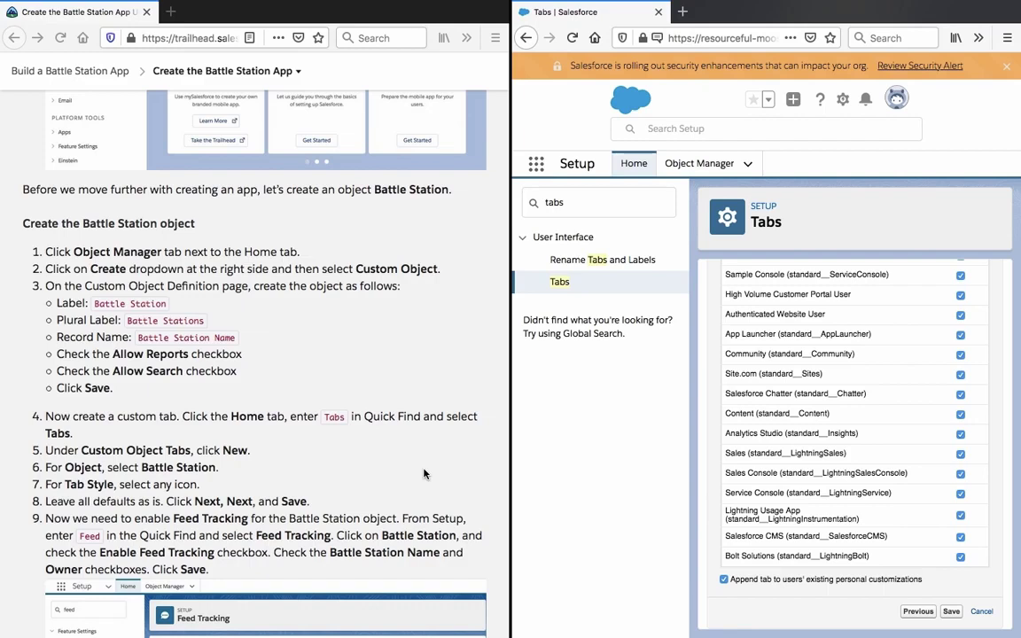
left_click(953, 612)
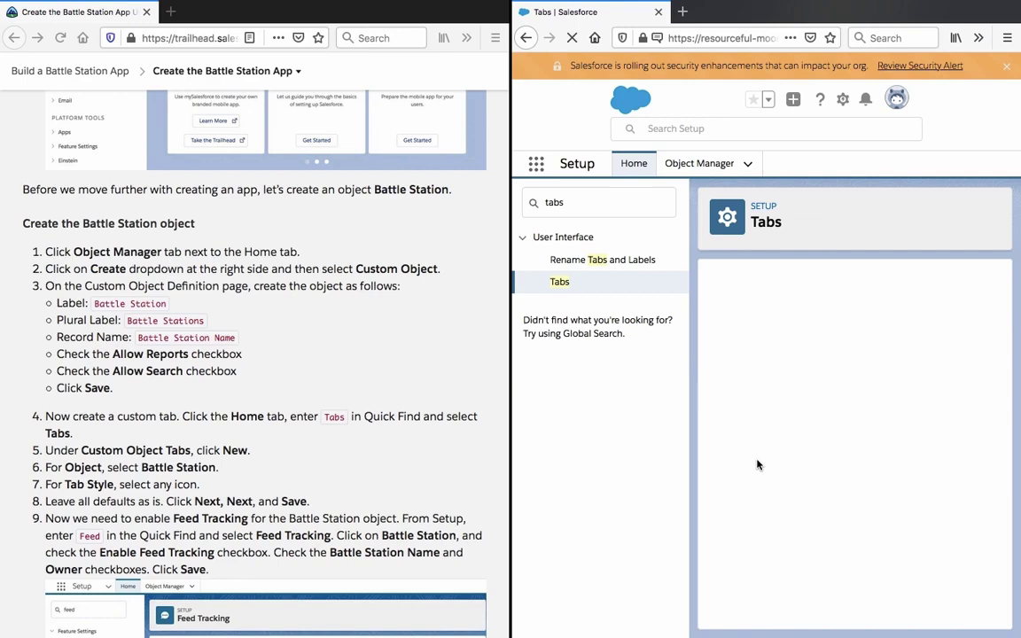
Search the Setup home for feed and open the Feed Tracking settings page.
triple_click(596, 198)
type("fe")
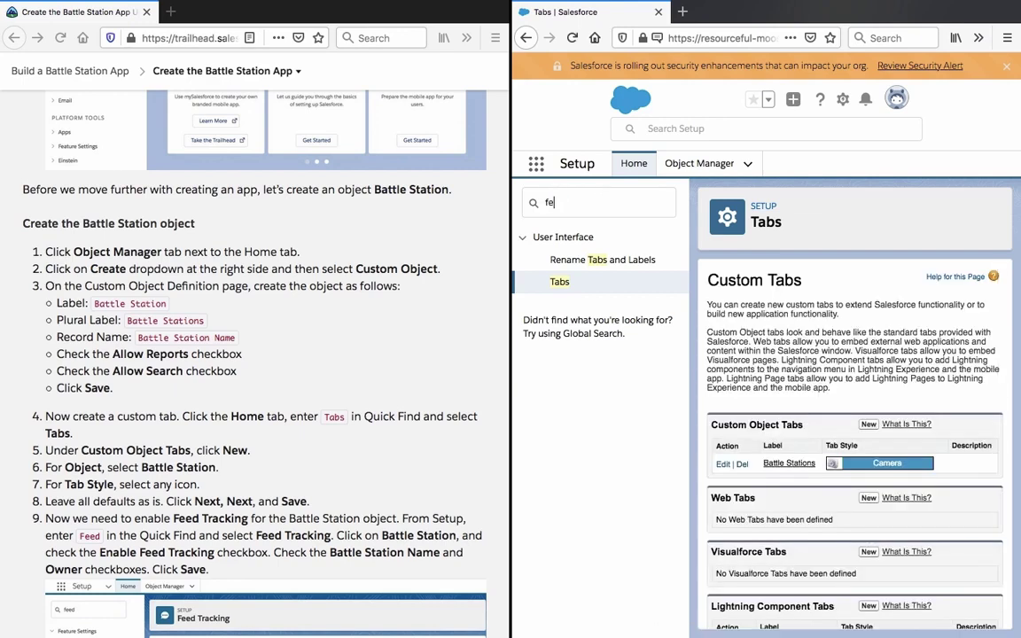
type("ed")
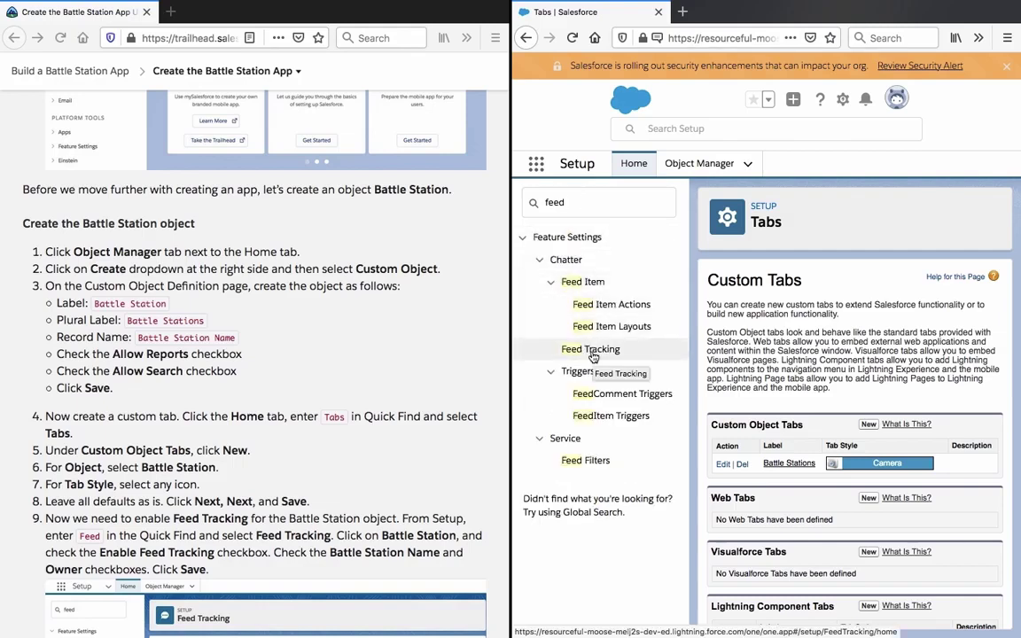
left_click(593, 354)
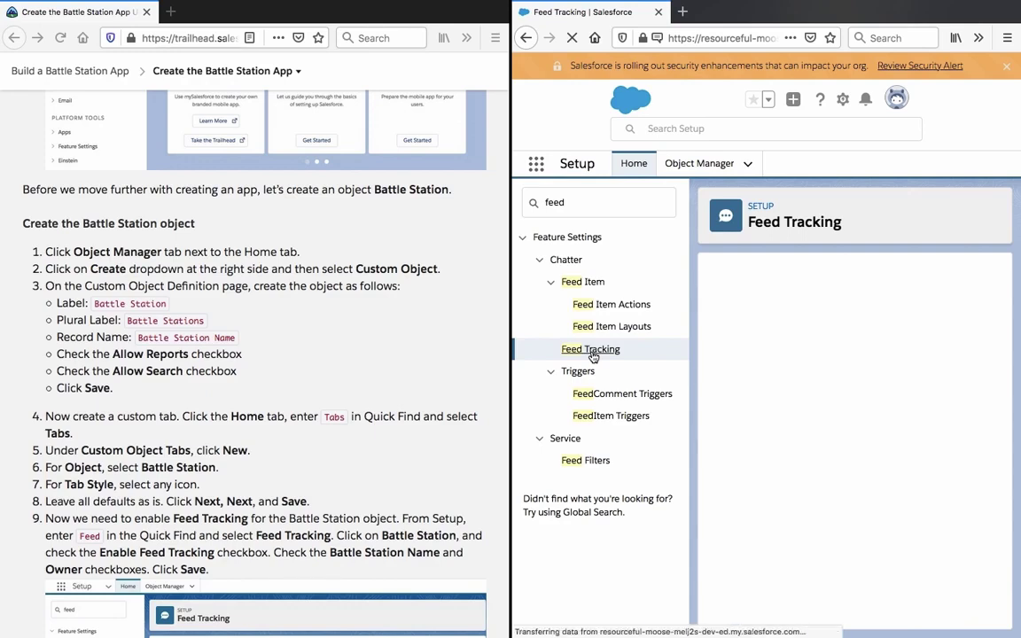
Select the Battle Station object for feed tracking and widen the Salesforce window to show its field settings.
scroll(440, 408, "down", 5)
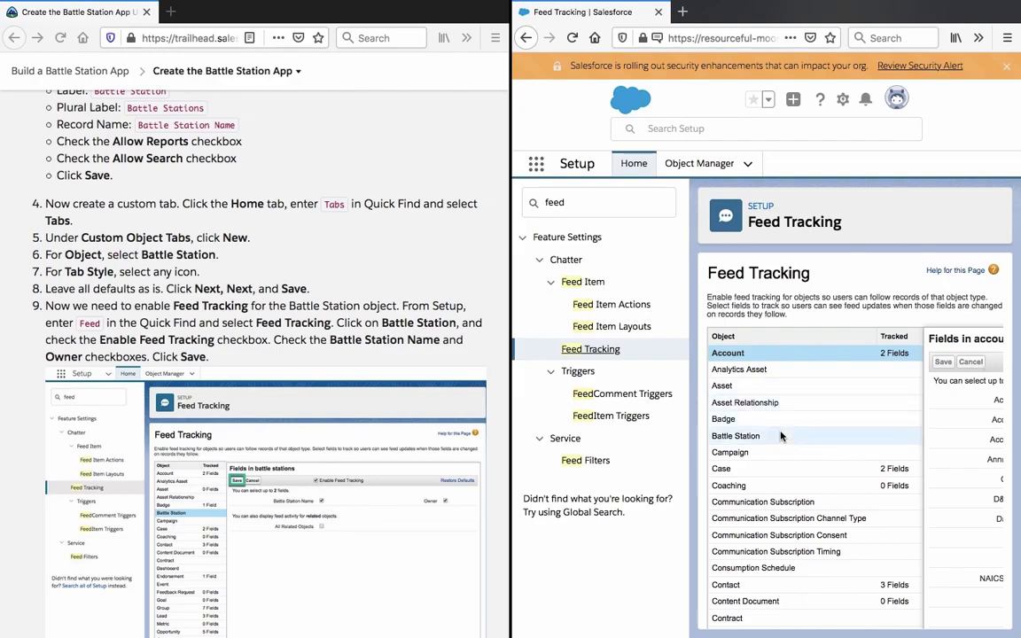
left_click(752, 438)
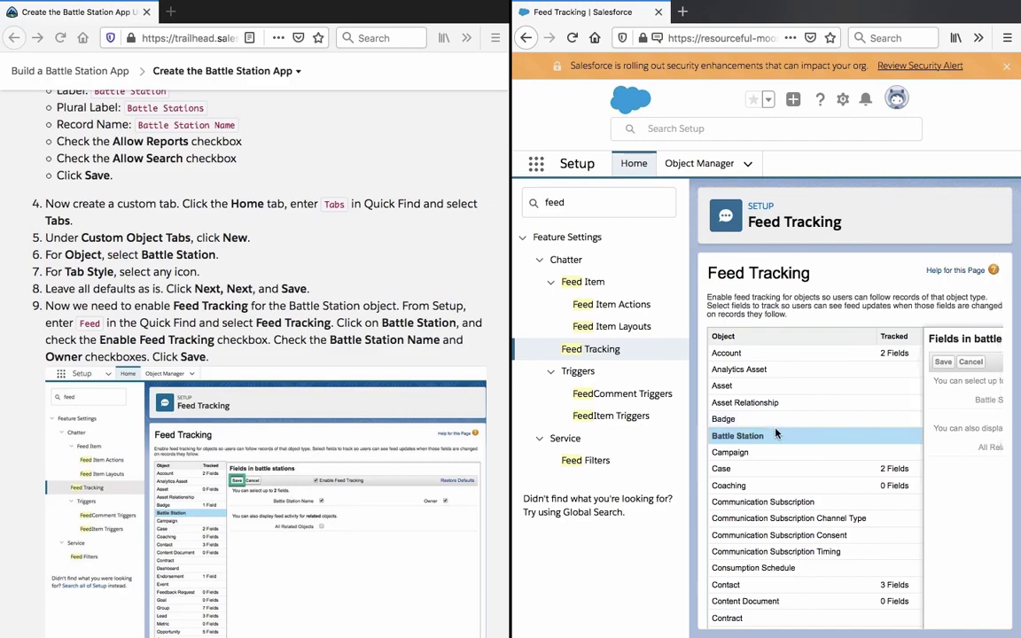
triple_click(791, 317)
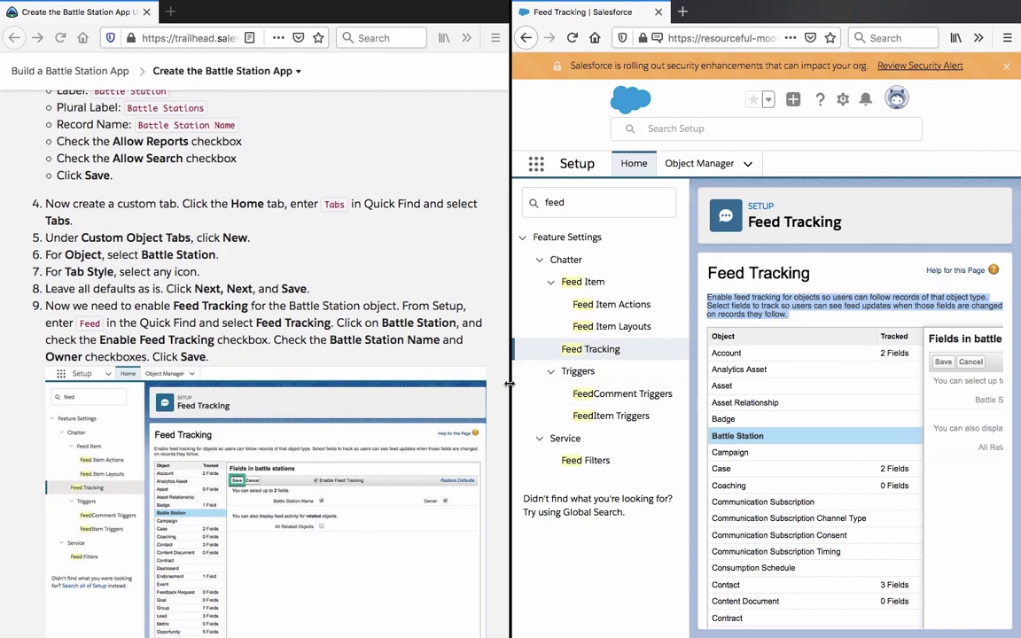
left_click_drag(509, 383, 450, 388)
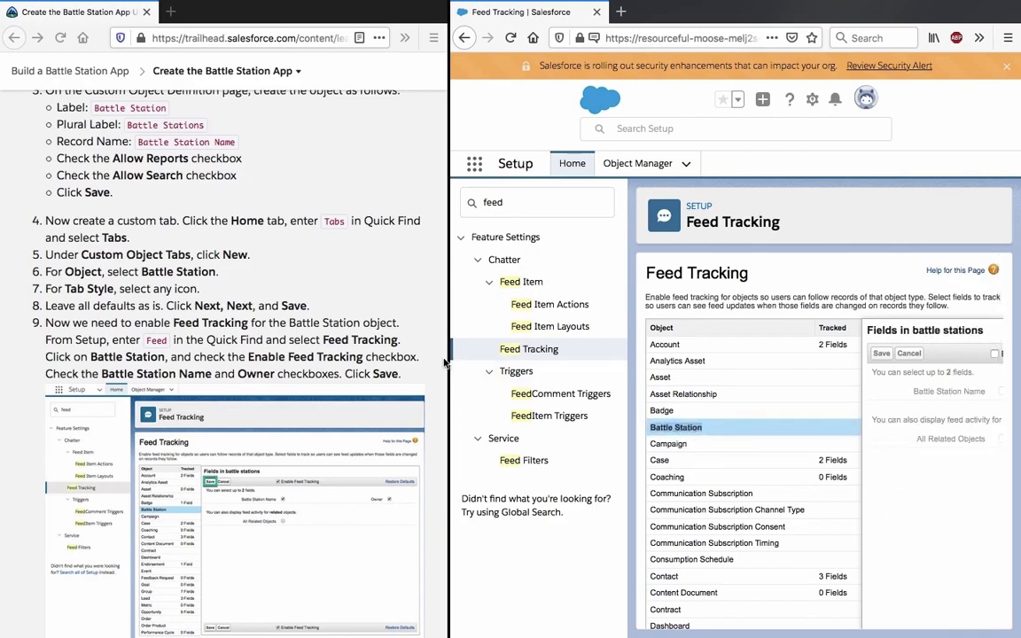
left_click_drag(449, 359, 414, 358)
scroll(288, 341, "down", 5)
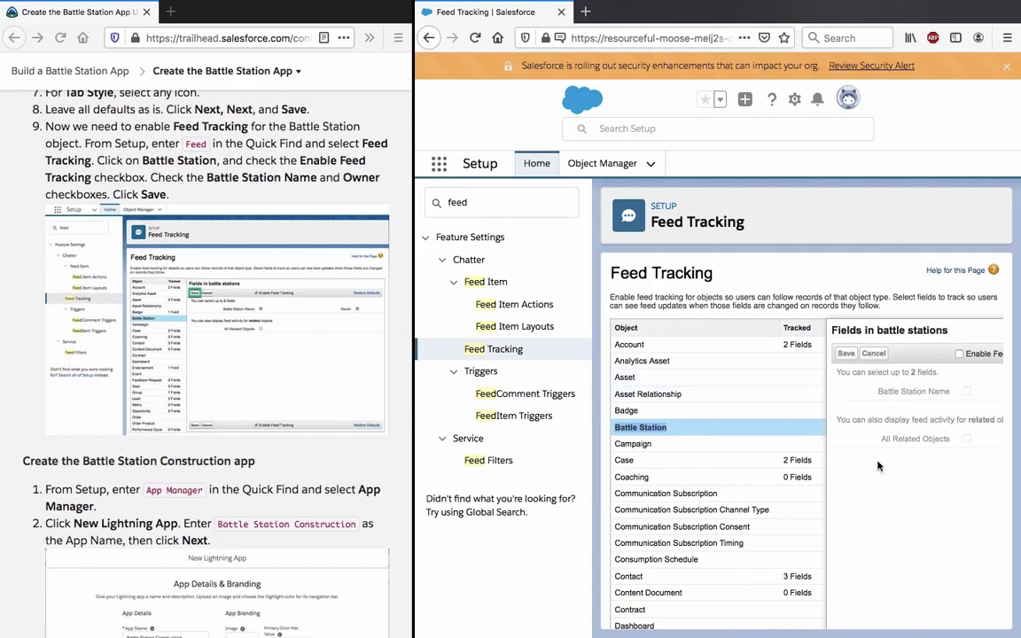
Enable feed tracking for Battle Station, track the Battle Station Name and Owner fields, and save the settings.
left_click(959, 354)
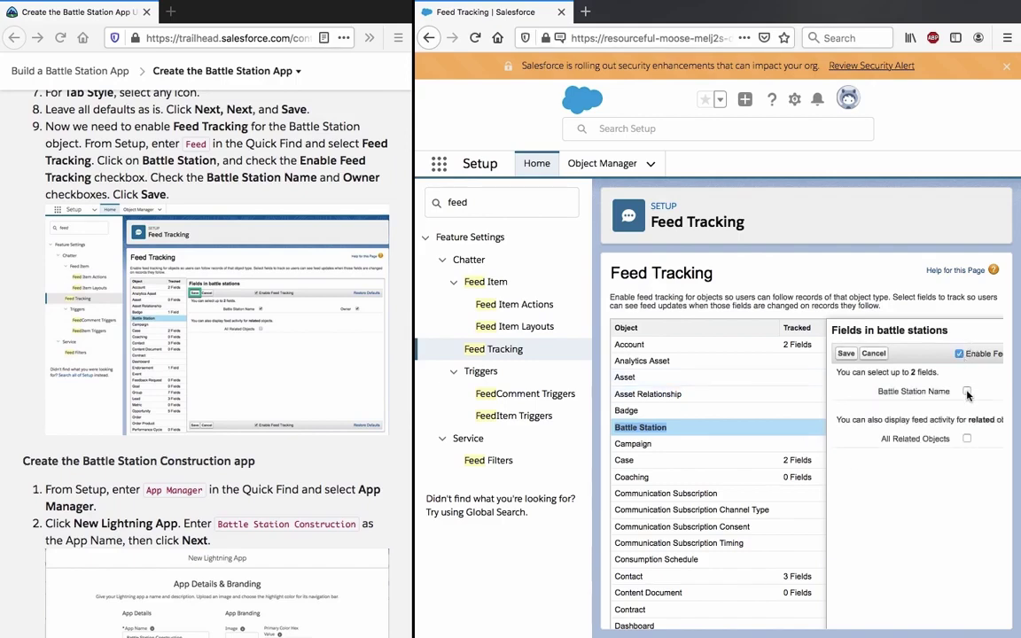
left_click(967, 392)
scroll(966, 456, "right", 5)
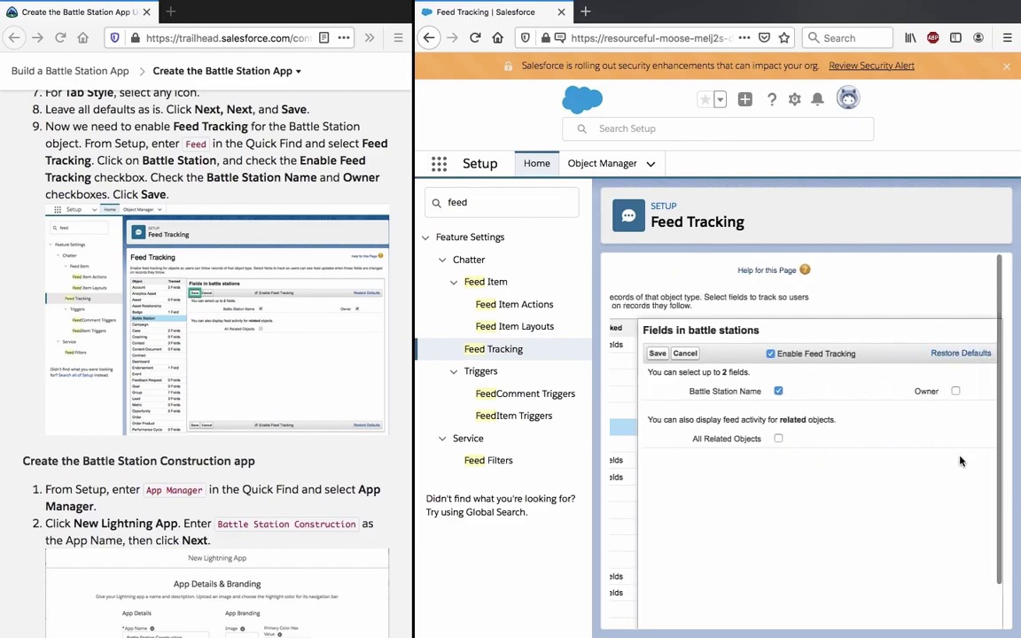
left_click(955, 391)
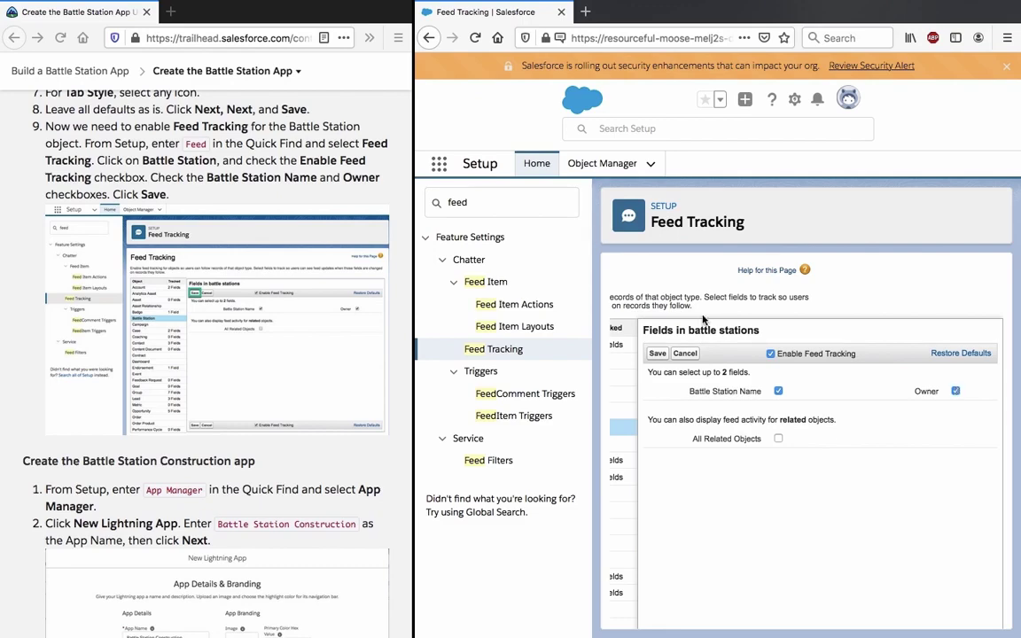
left_click(657, 354)
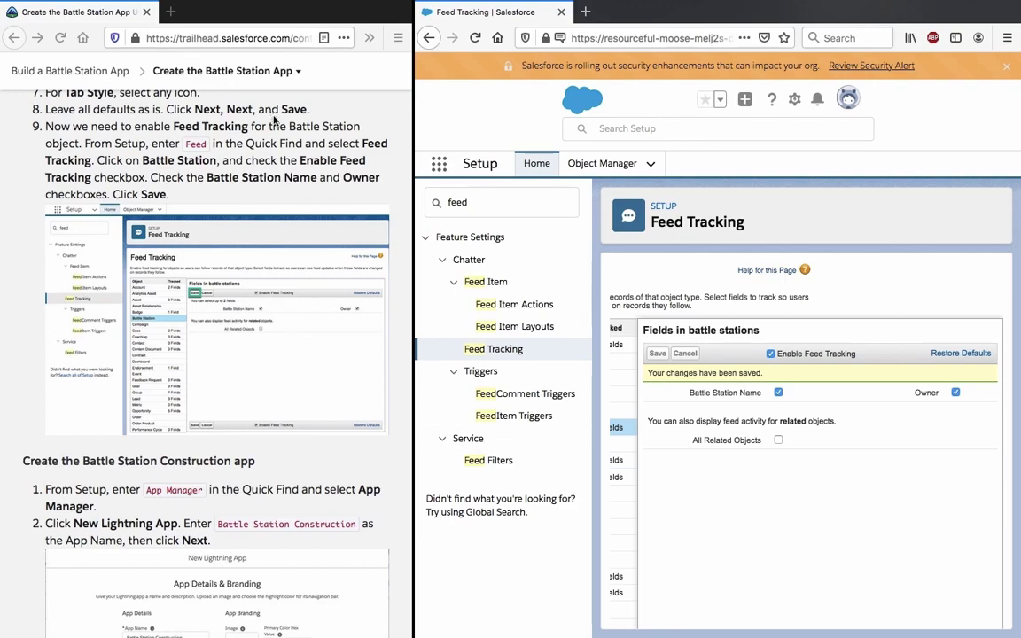
left_click(253, 169)
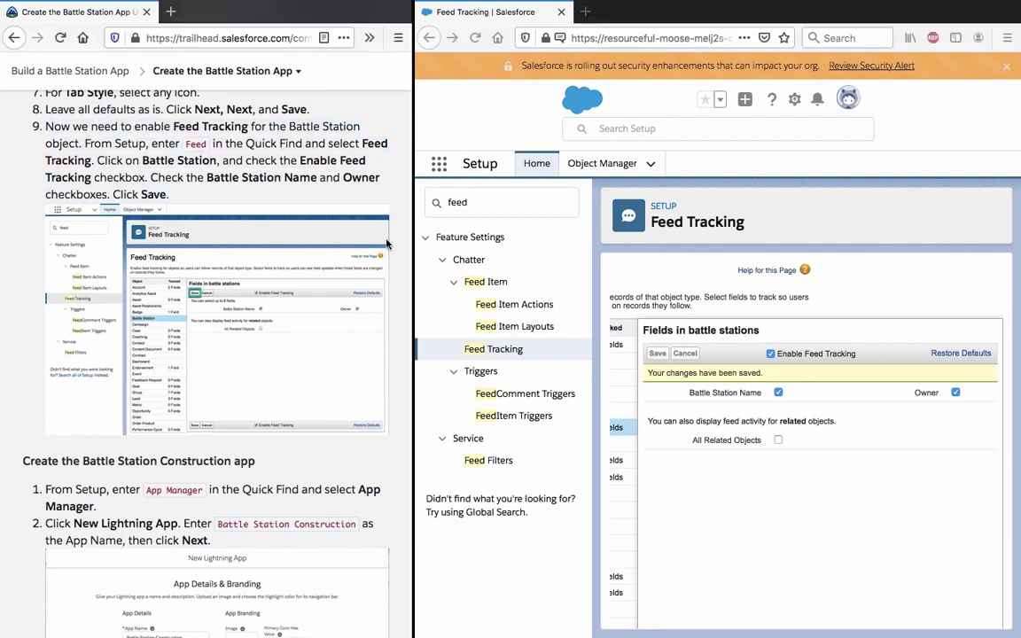
left_click(686, 475)
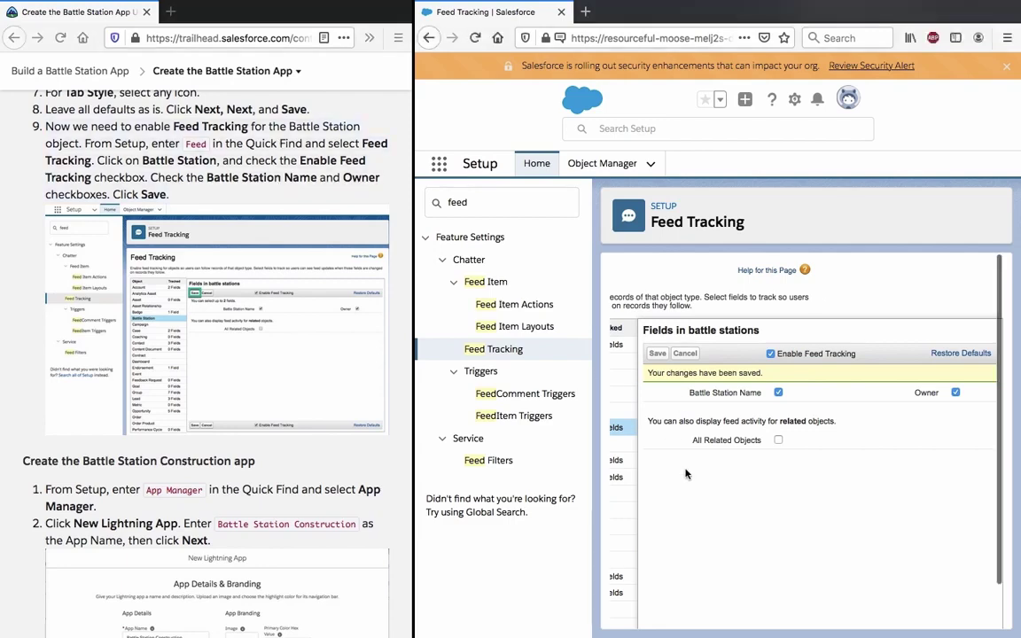
scroll(682, 470, "left", 5)
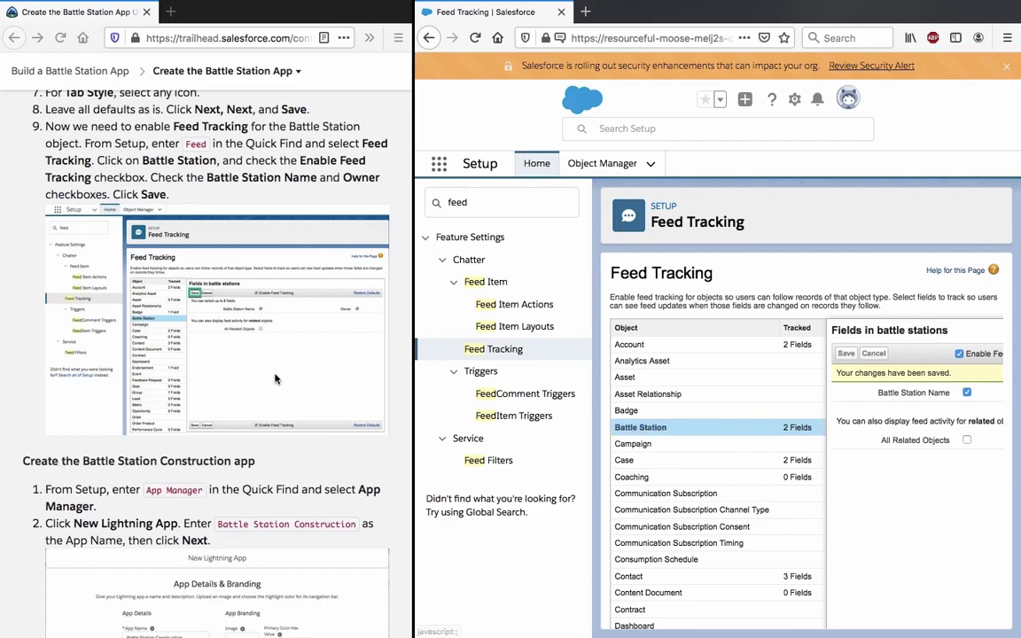
Find the App Manager through the Setup quick search and open it.
scroll(275, 379, "down", 3)
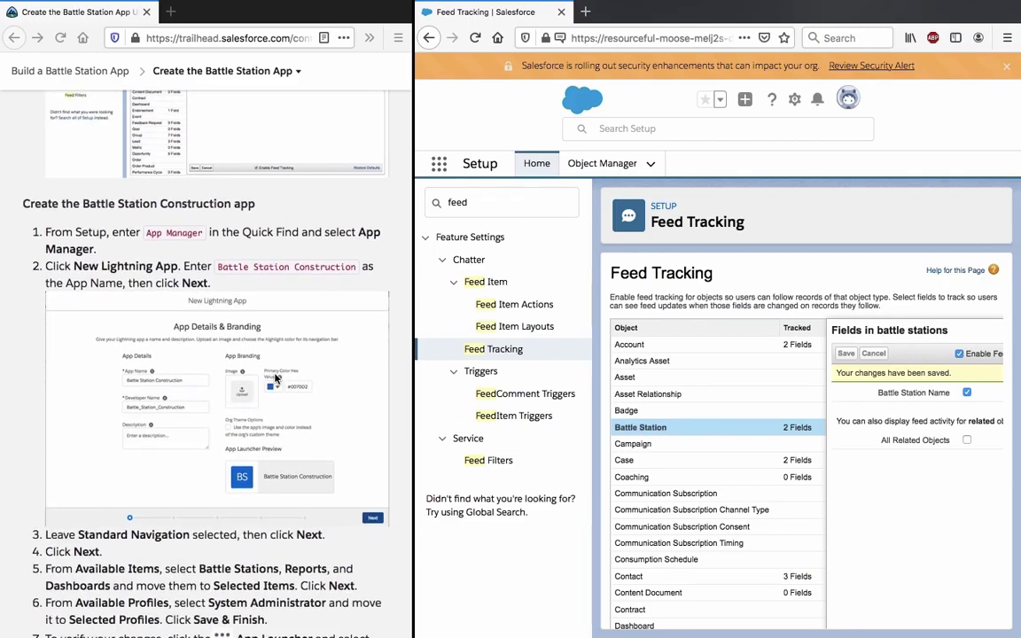
triple_click(527, 206)
type("app mana")
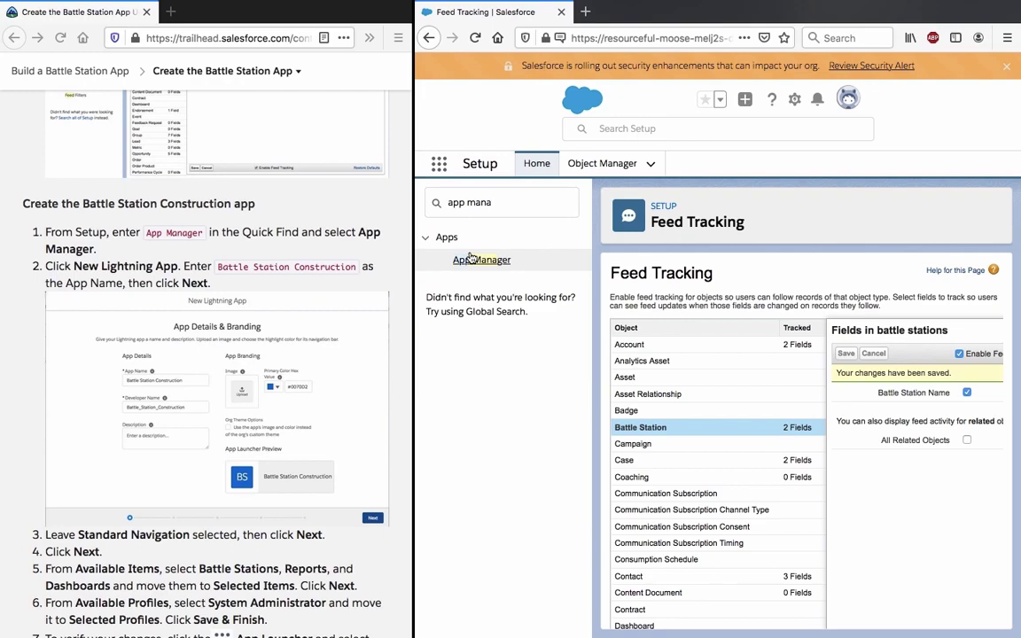
left_click(471, 259)
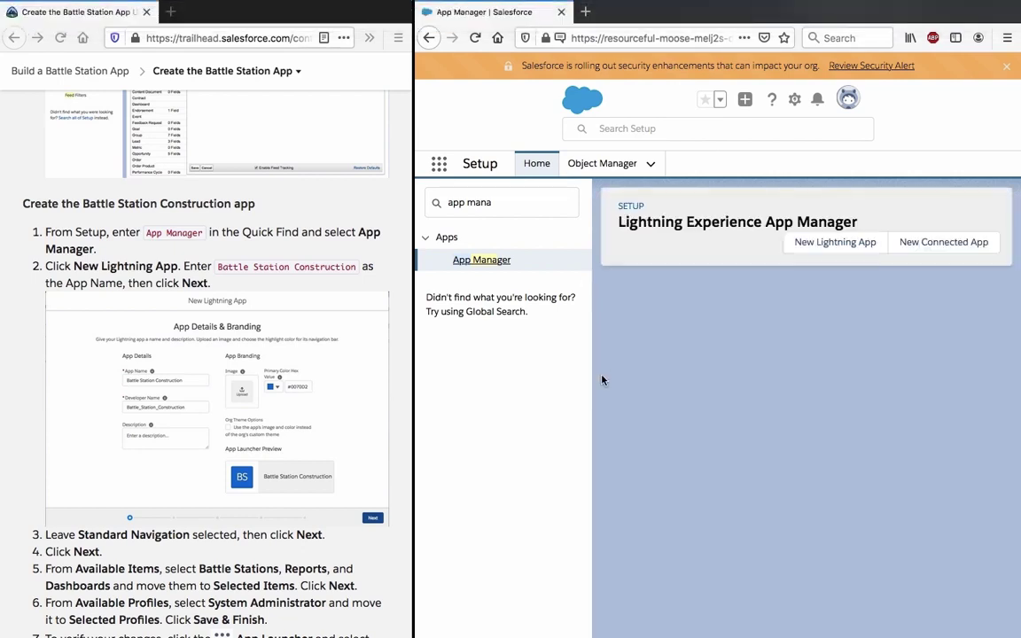
Start a new Lightning app and name it Battle Station Construction, copying the name from the Trailhead instructions.
left_click(836, 247)
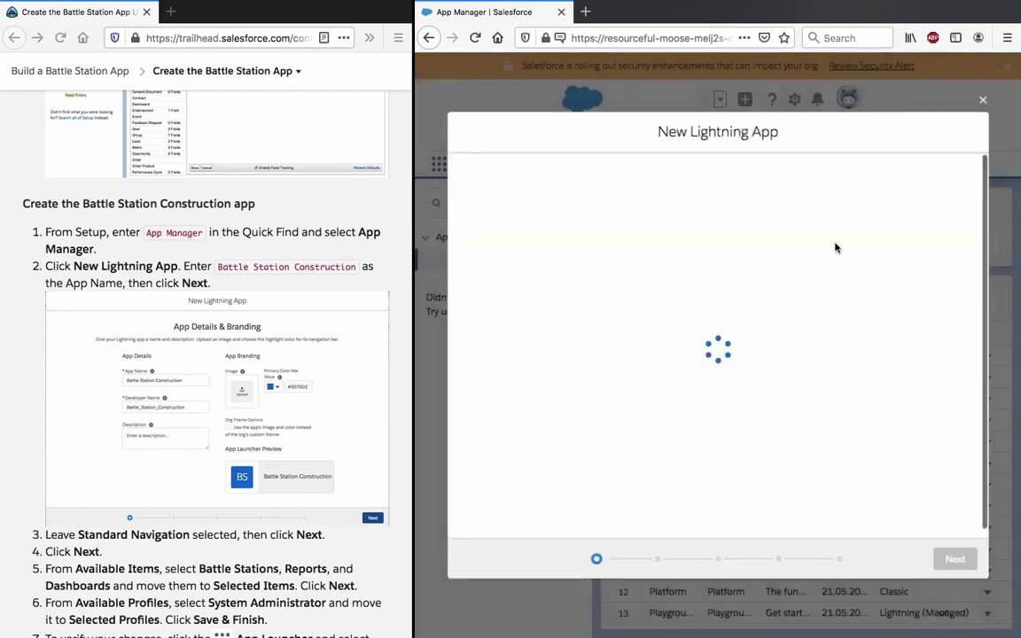
left_click(665, 318)
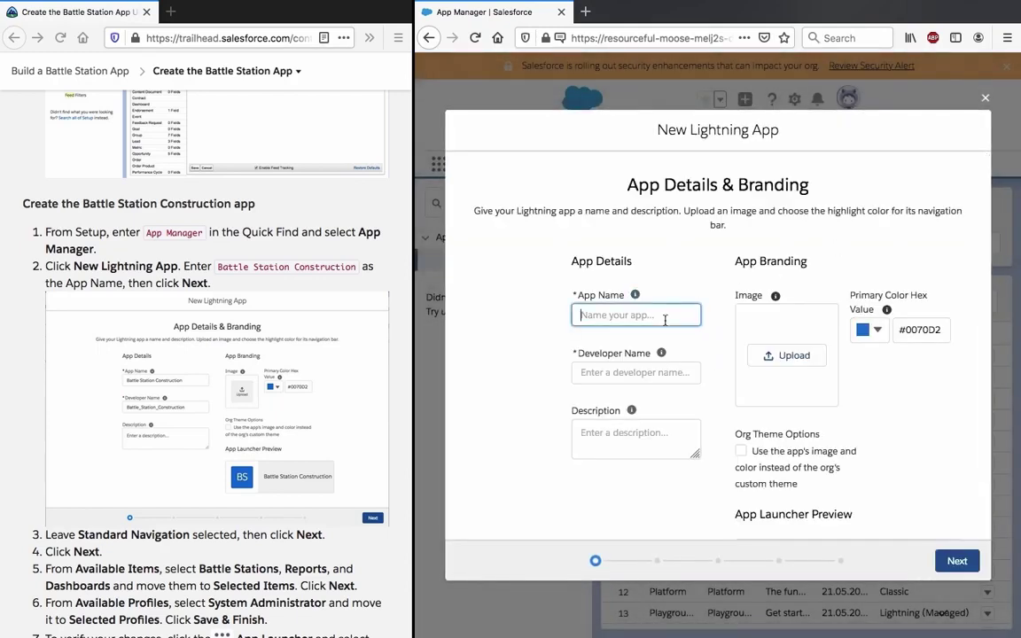
left_click(317, 243)
left_click_drag(254, 266, 218, 269)
key("ctrl+c")
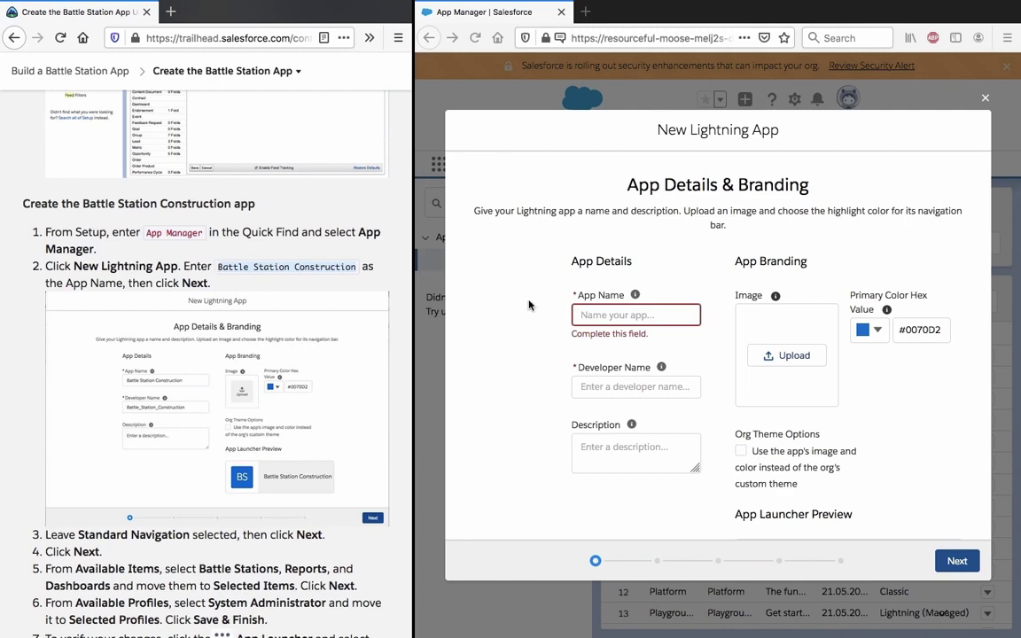
left_click(628, 317)
key("ctrl+v")
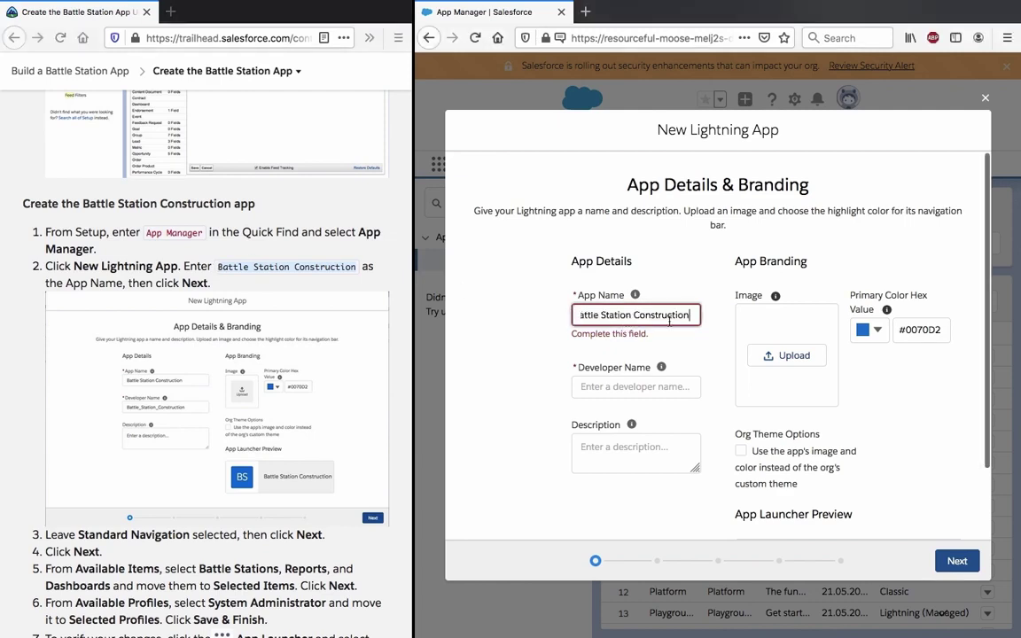
left_click(582, 315)
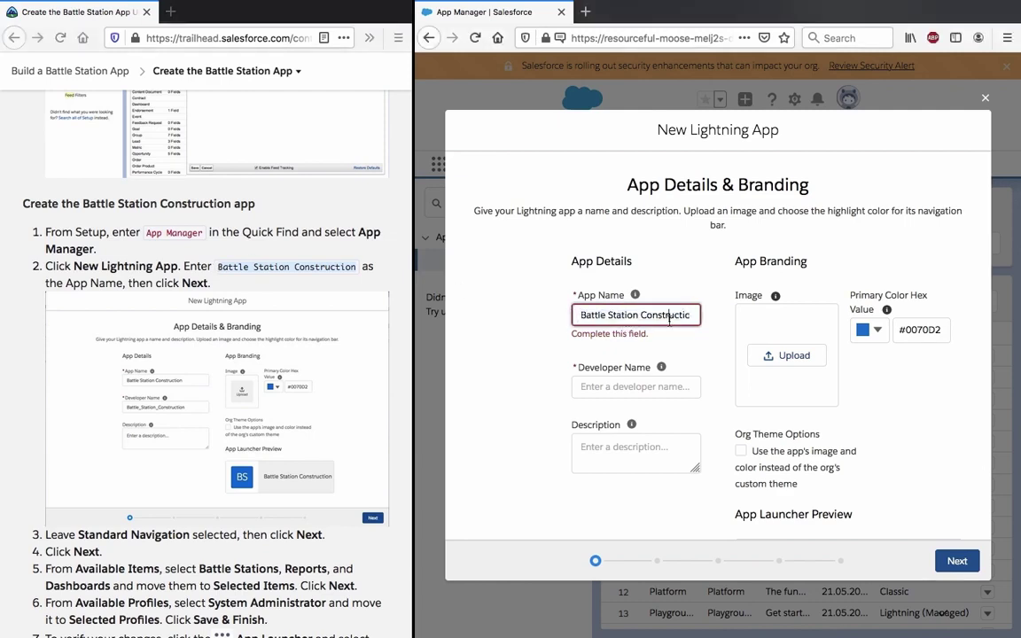
key("End")
left_click(704, 276)
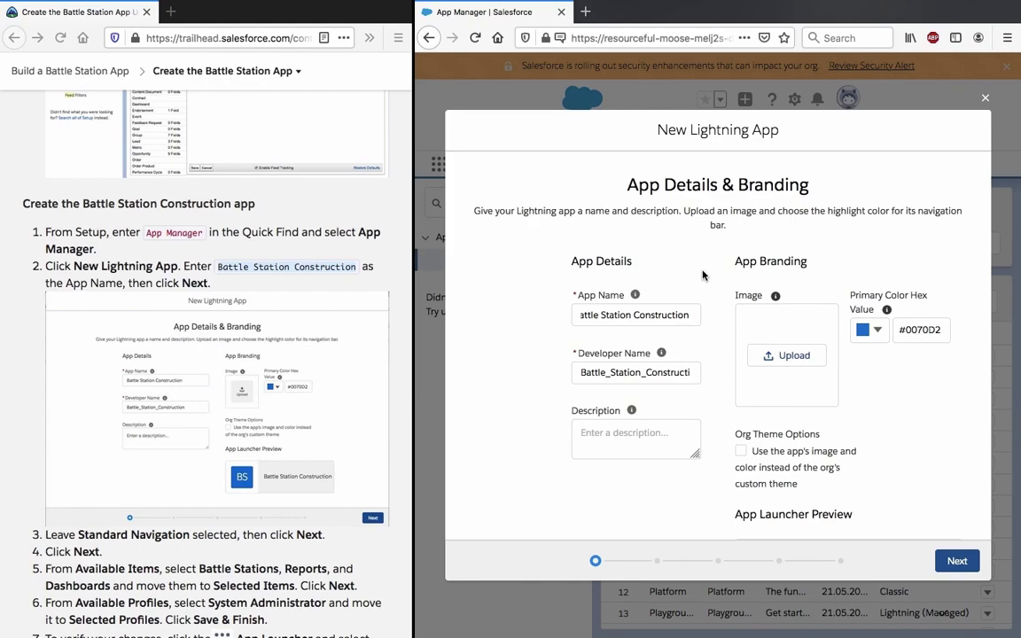
scroll(688, 340, "down", 2)
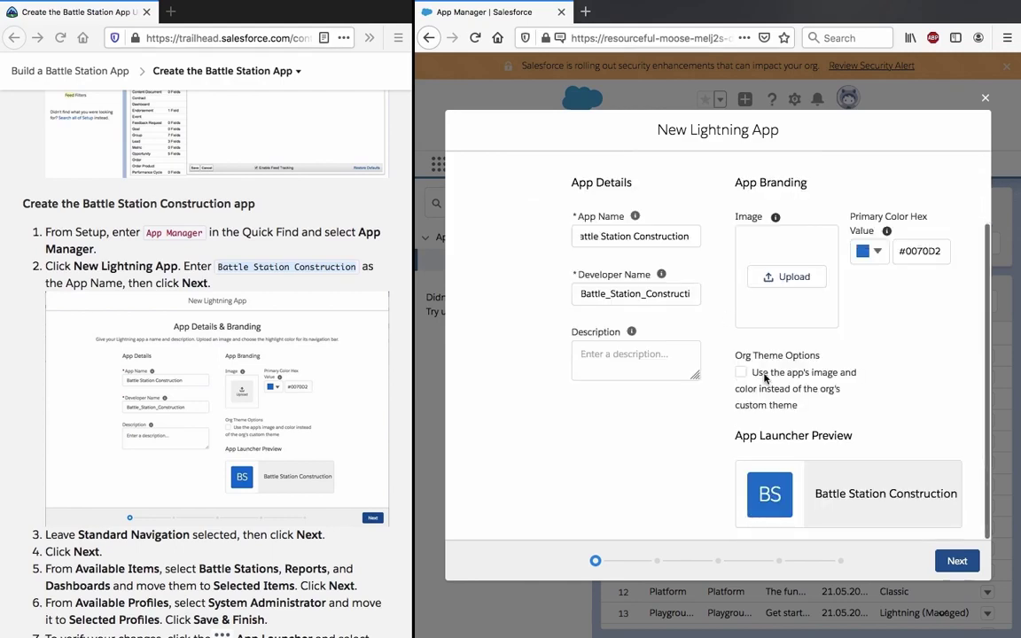
Accept the app details, keep Standard navigation and the other default app options, and proceed without adding utility items.
left_click(973, 574)
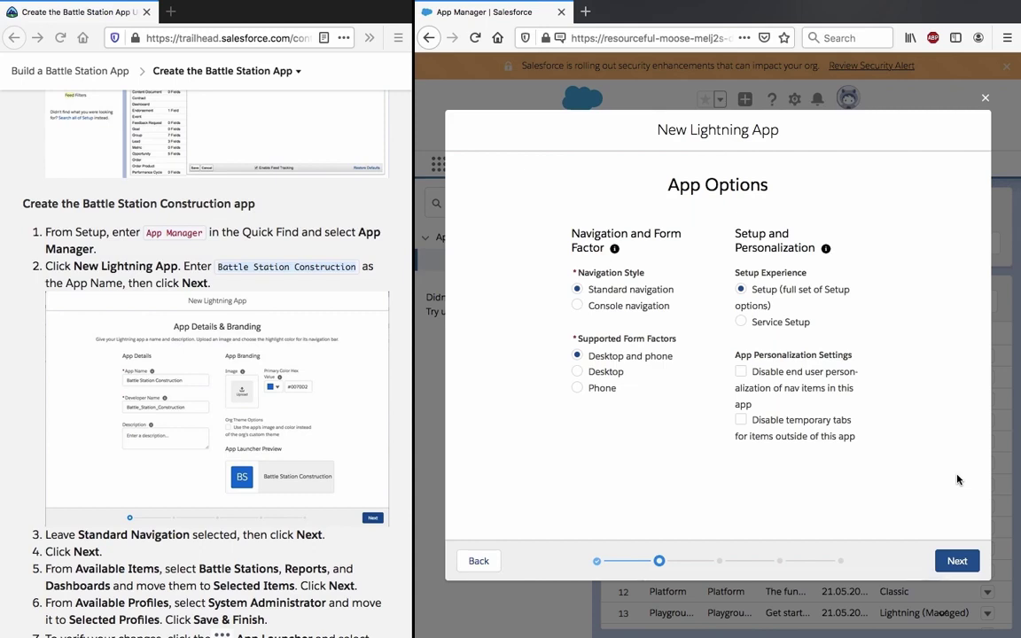
left_click(958, 562)
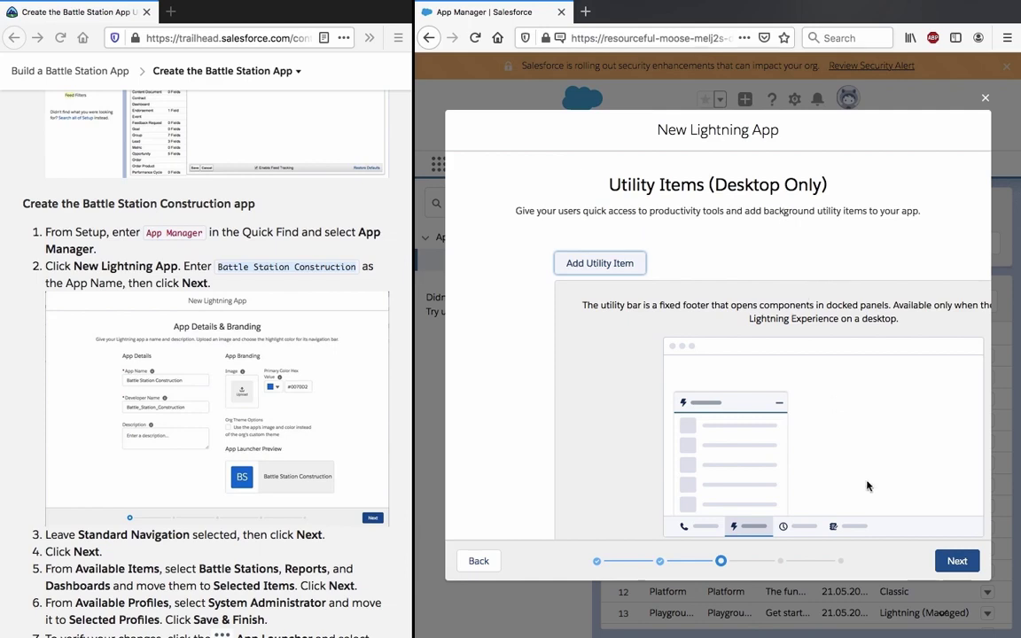
left_click(950, 560)
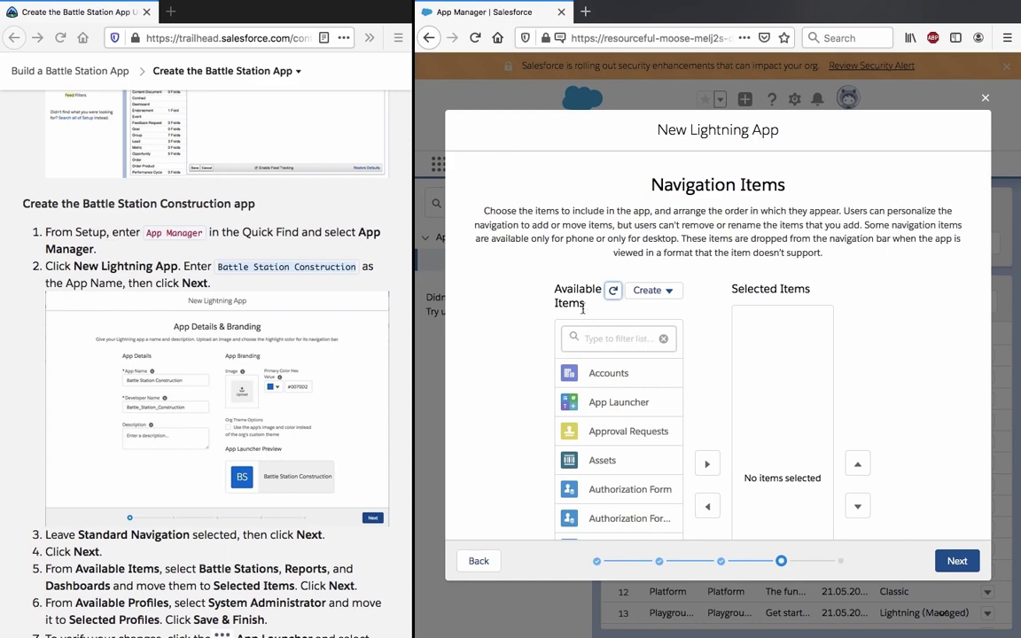
Add Battle Stations to the new app's selected navigation items.
scroll(616, 390, "down", 1)
scroll(616, 390, "down", 5)
scroll(619, 417, "up", 2)
left_click(619, 423)
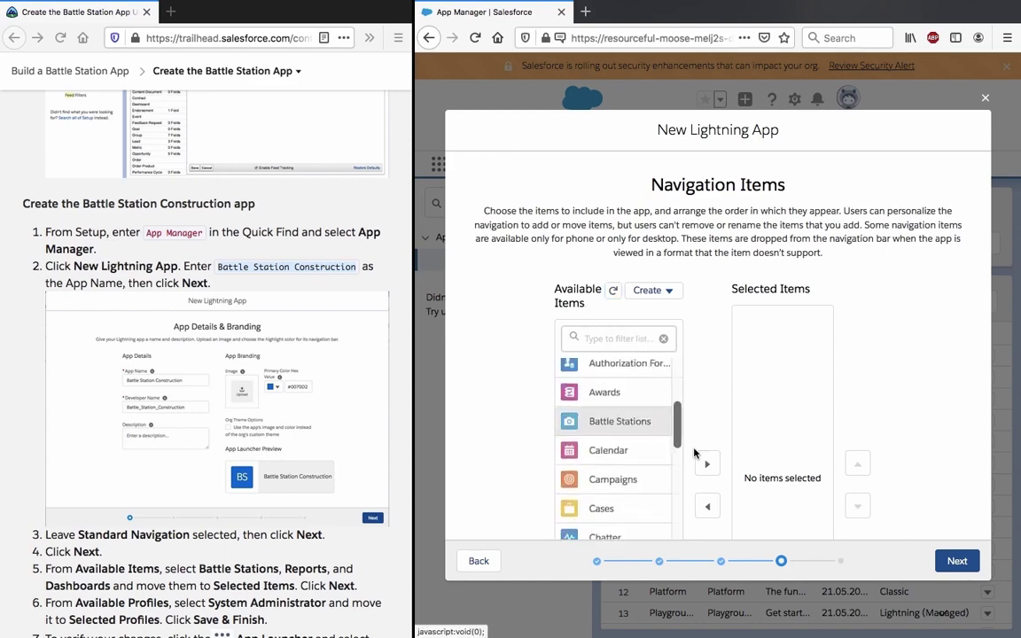
left_click(708, 464)
Find Reports among the available navigation items by filtering for "report" and add it to the selected items.
scroll(611, 450, "down", 2)
scroll(610, 454, "down", 3)
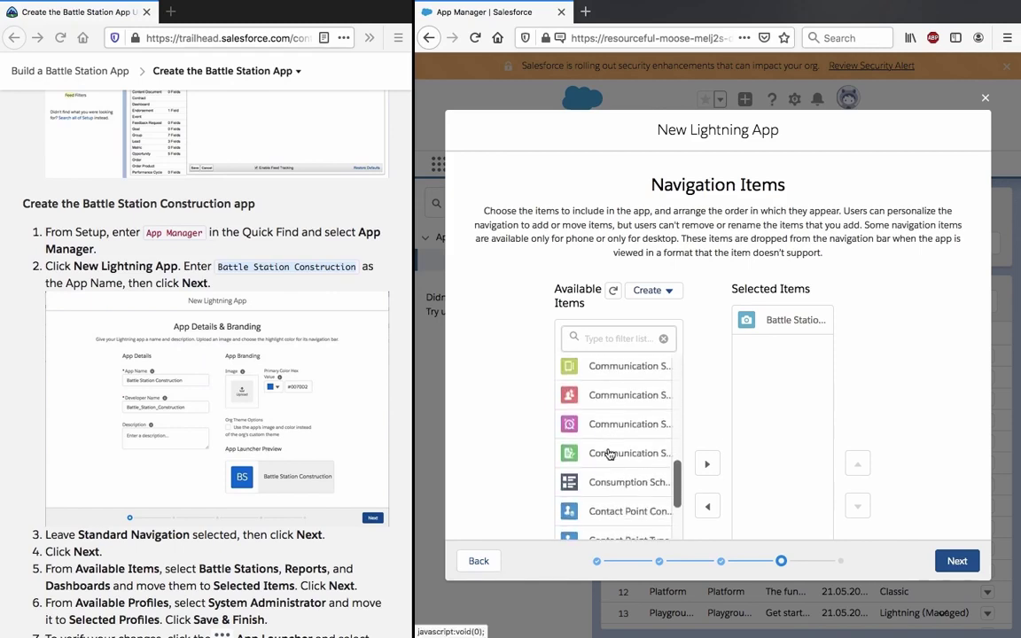
scroll(610, 454, "down", 8)
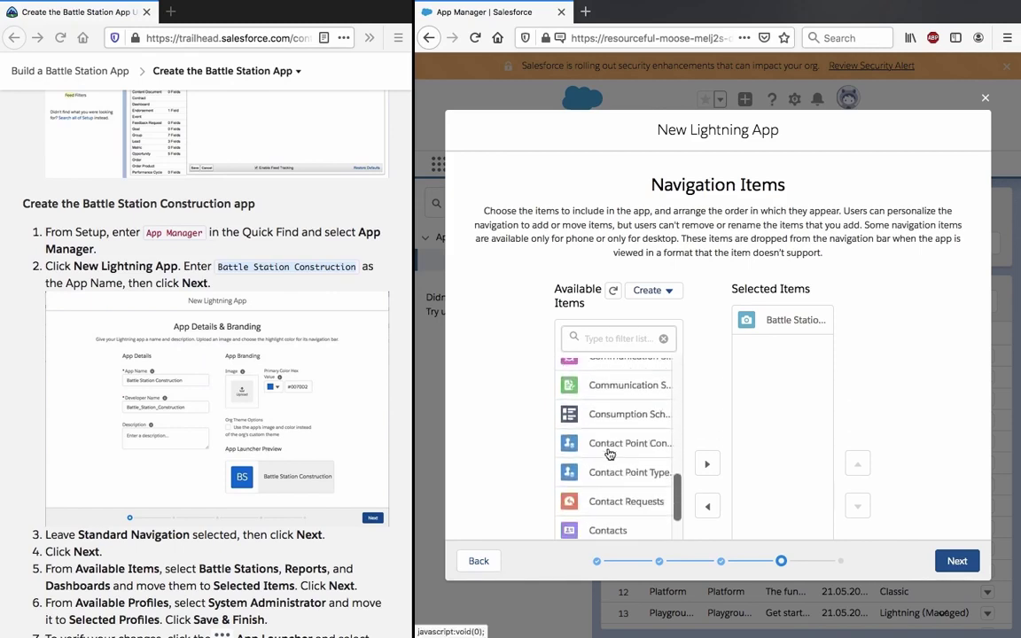
scroll(610, 454, "down", 4)
scroll(610, 452, "down", 5)
scroll(613, 433, "down", 5)
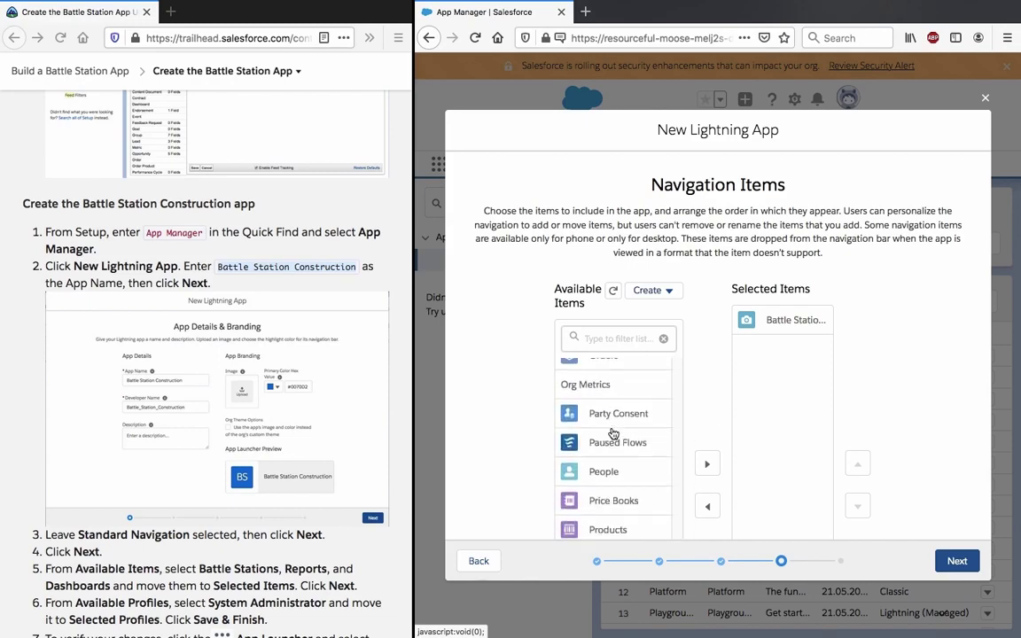
scroll(613, 434, "up", 6)
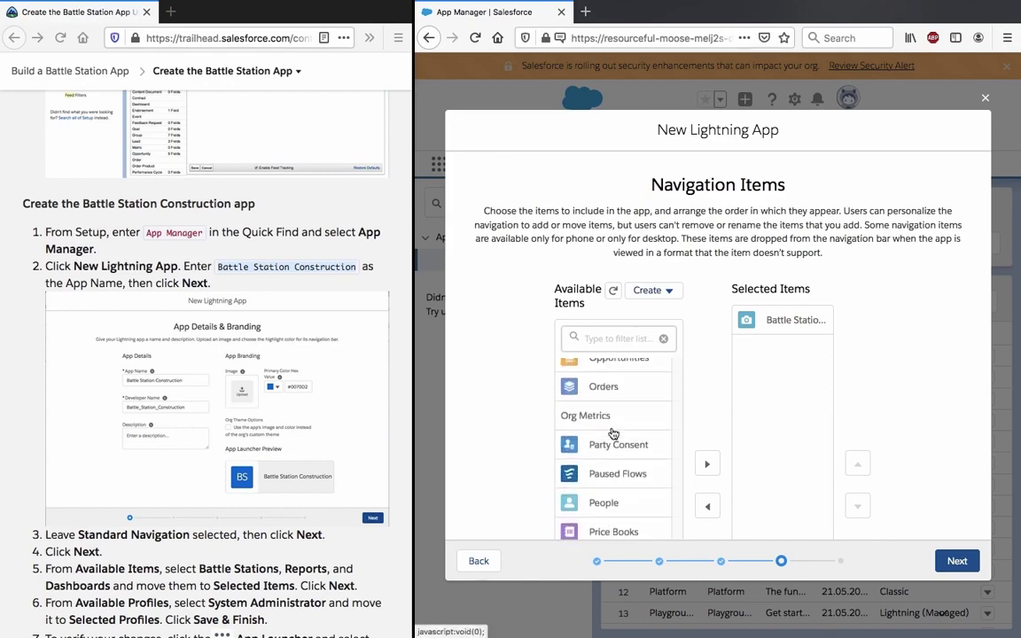
scroll(613, 433, "up", 2)
scroll(611, 431, "down", 4)
left_click(612, 337)
type("report")
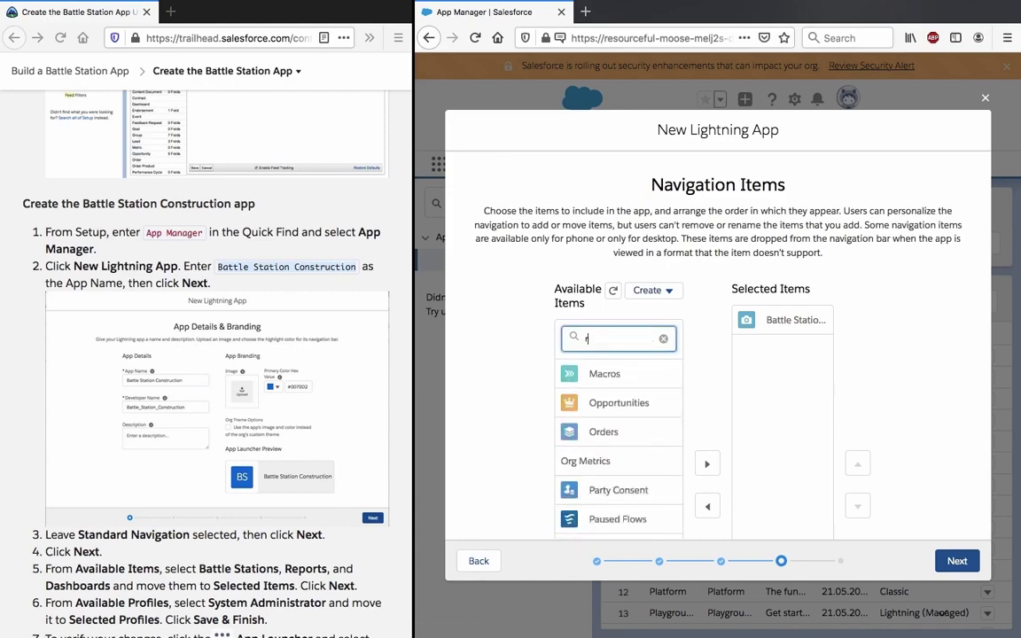
left_click(599, 372)
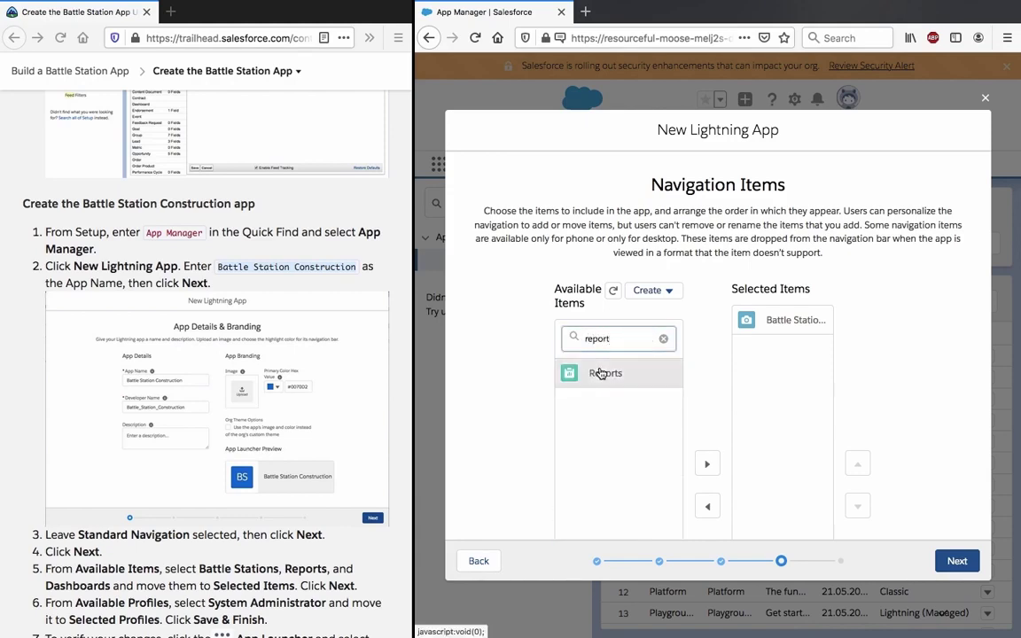
left_click(707, 470)
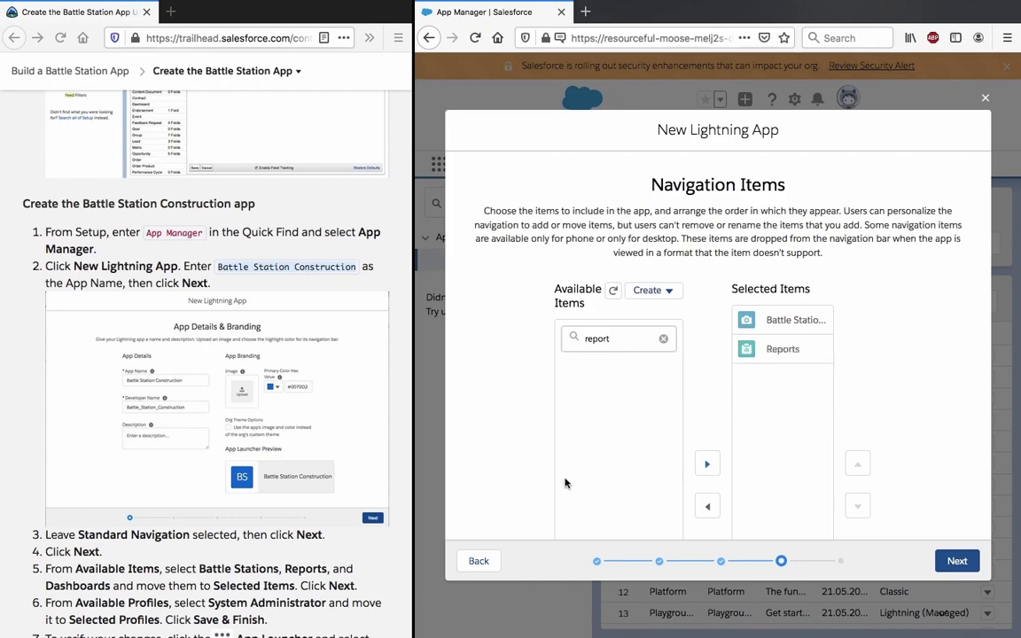
Filter the available items for "dashboar", add Dashboards to the selected items, and proceed to the user profiles.
double_click(615, 339)
key("BackSpace")
type("dashboar")
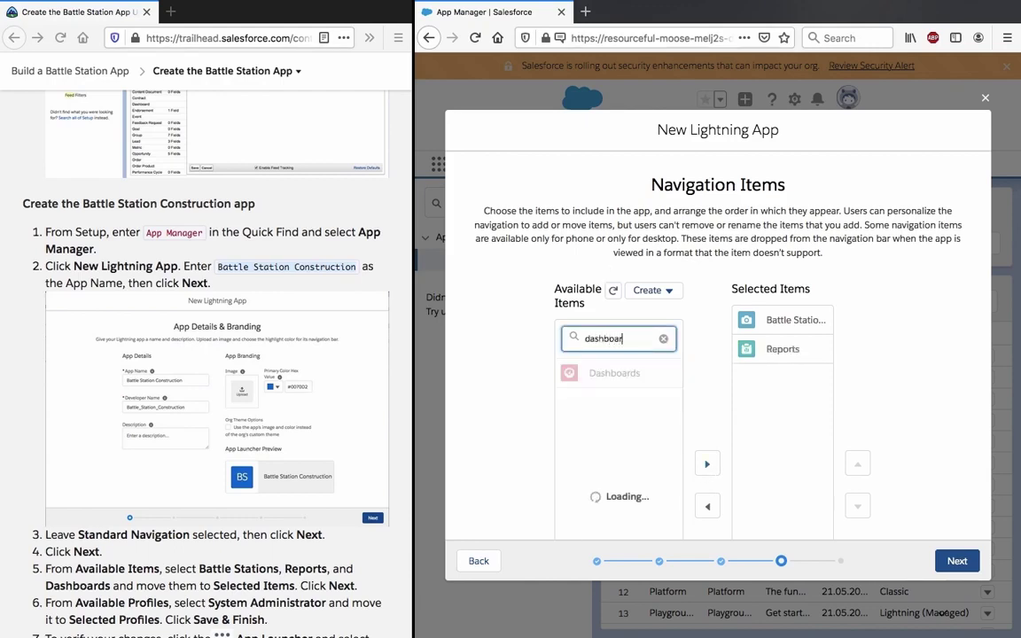
left_click(615, 374)
left_click(708, 465)
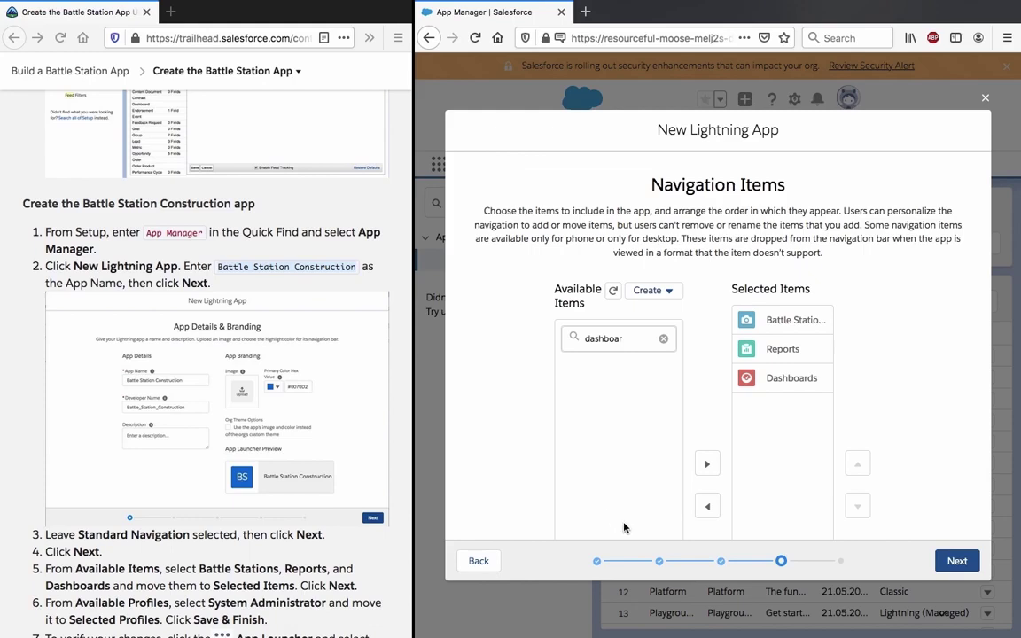
left_click(975, 558)
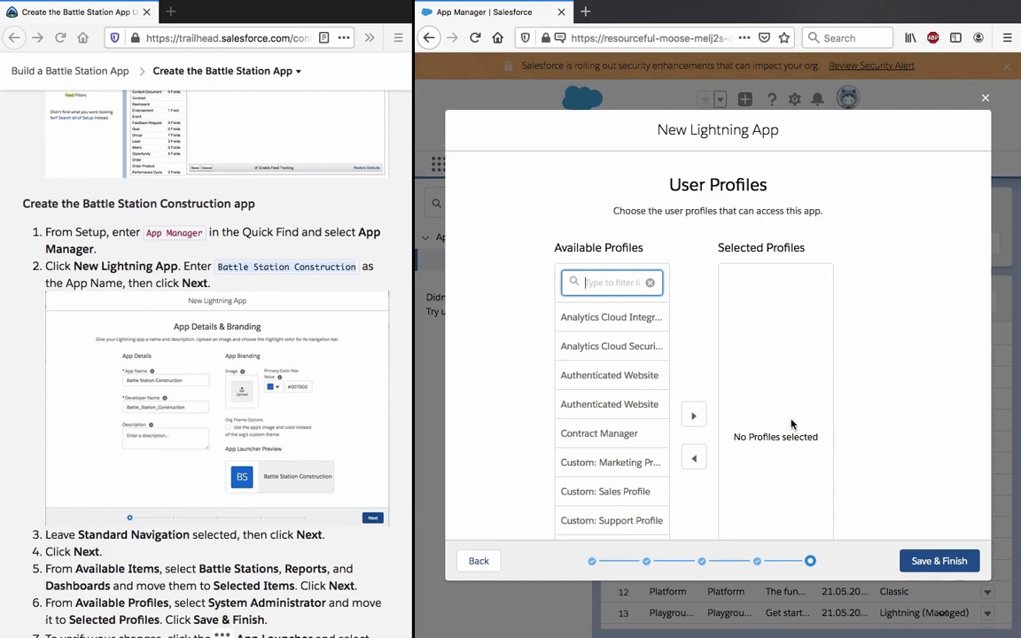
Give the System Administrator profile access to the app, filtering the profiles for "admin", then save and finish the app.
type("admin")
left_click(611, 319)
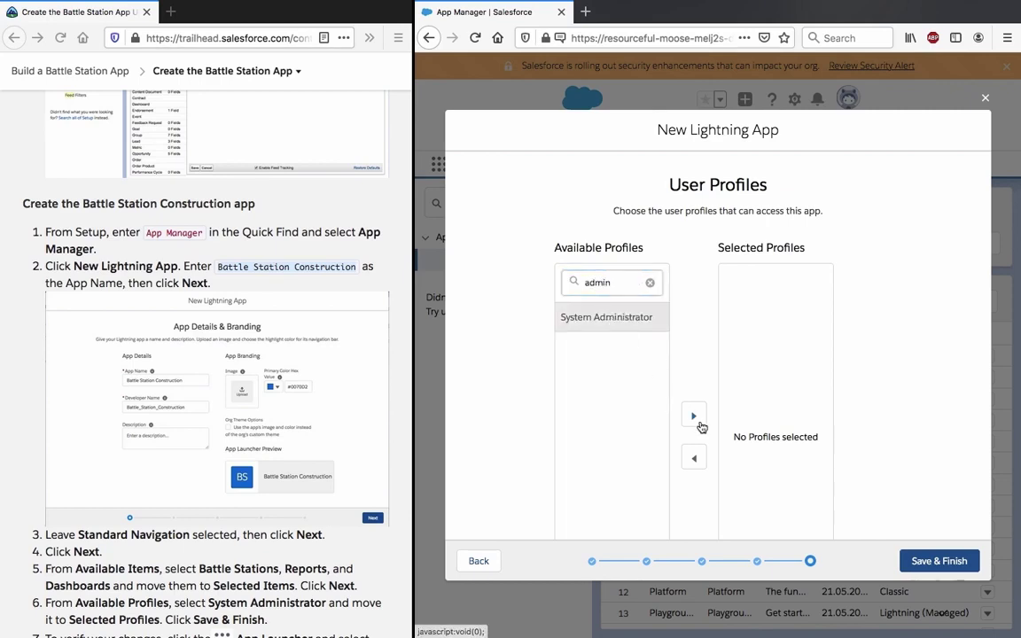
left_click(700, 424)
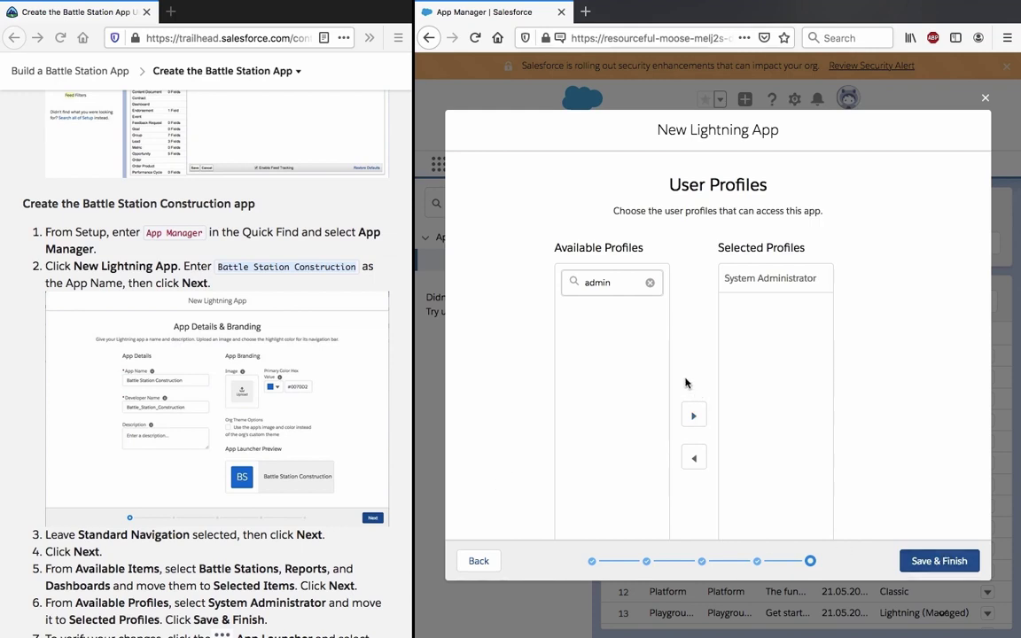
left_click(942, 561)
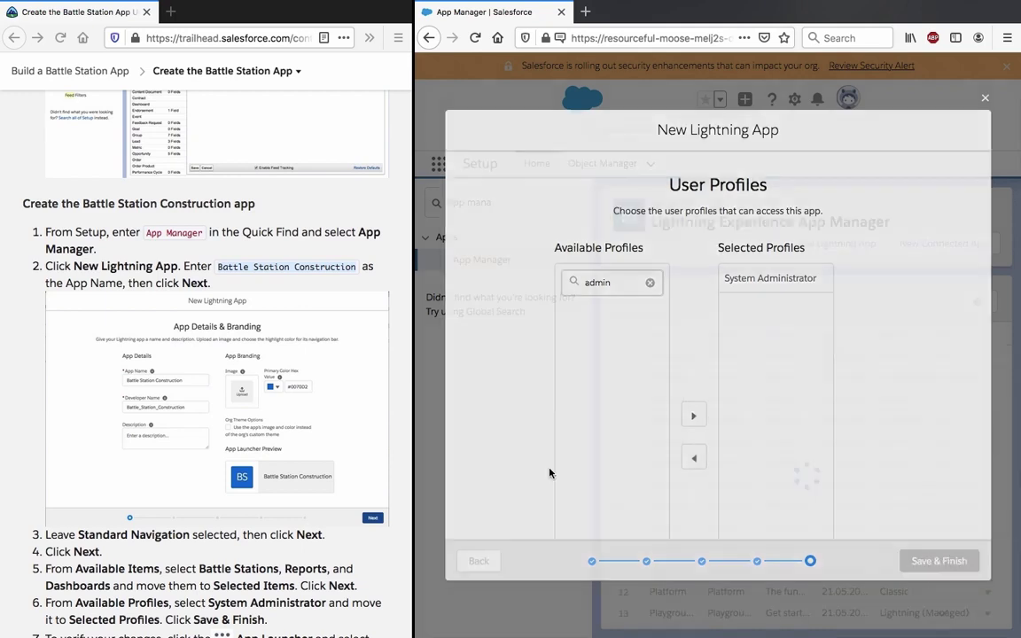
Review the Trailhead instructions for creating the Battle Station Construction app and verifying the changes.
scroll(296, 468, "up", 3)
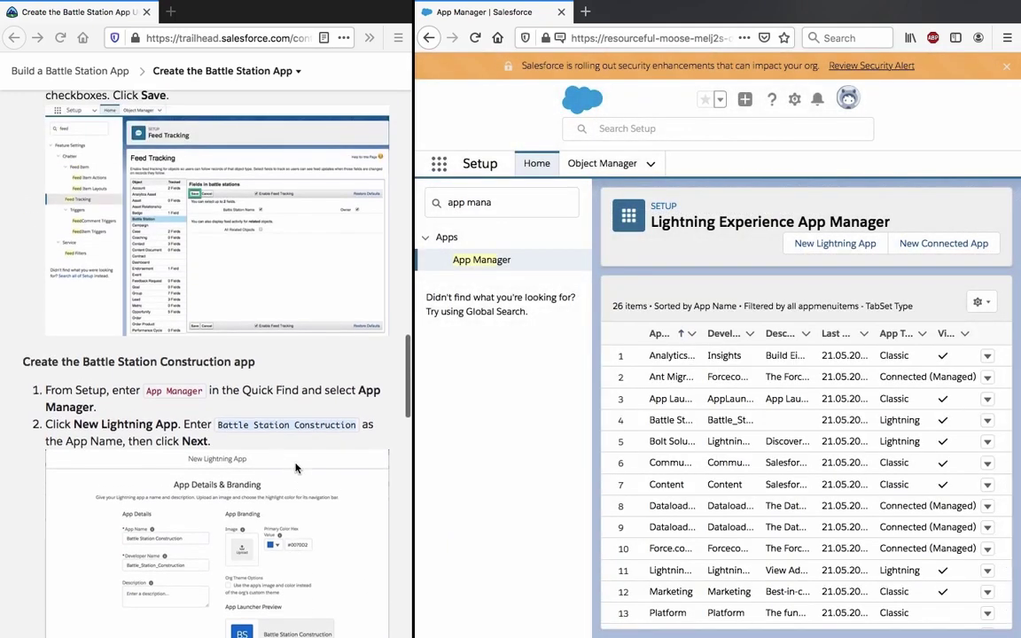
scroll(296, 468, "up", 3)
scroll(296, 468, "down", 5)
scroll(296, 469, "up", 4)
scroll(296, 468, "down", 8)
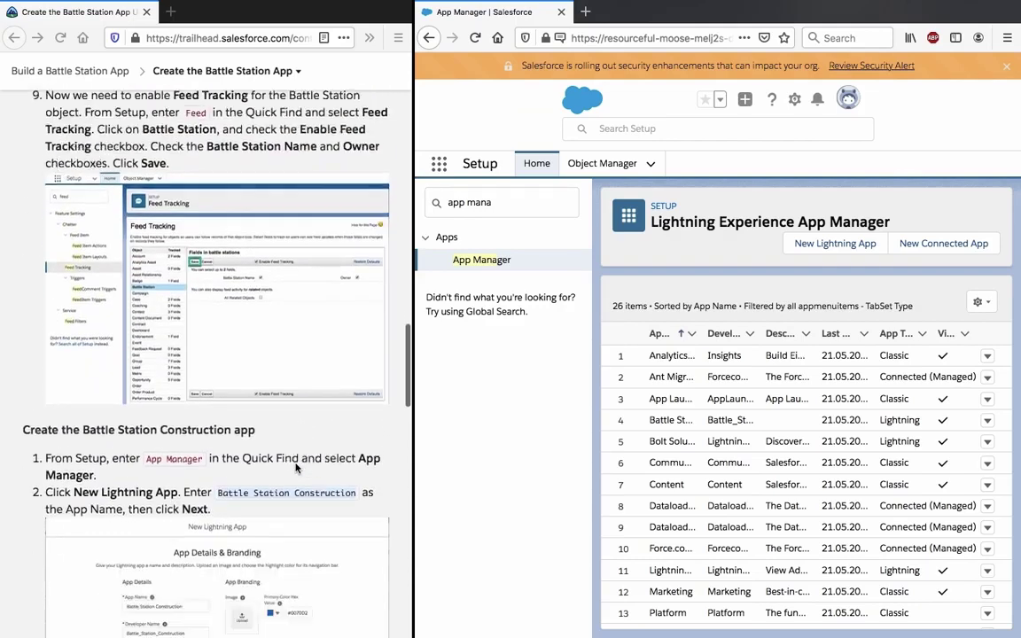
scroll(296, 468, "down", 2)
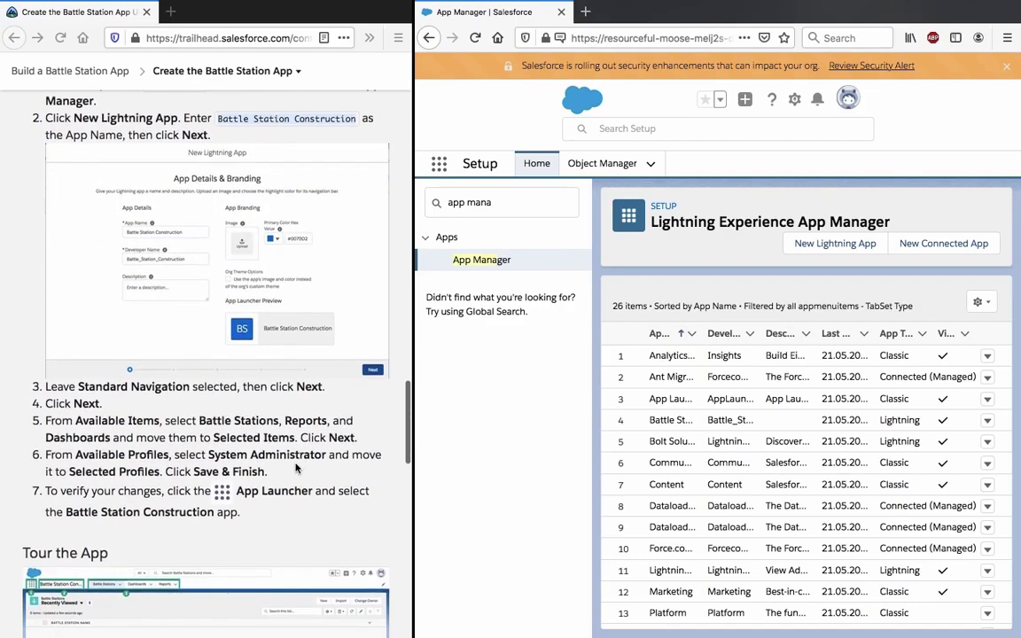
left_click(296, 469)
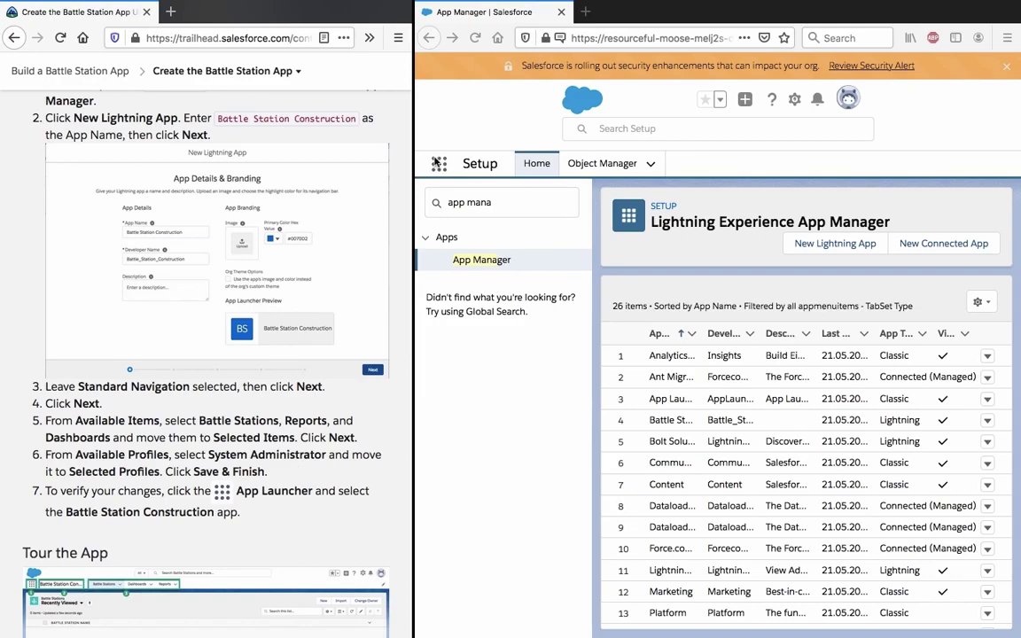
Search the apps and items for "battle station" and open the Battle Stations item in a new browser tab.
left_click(436, 163)
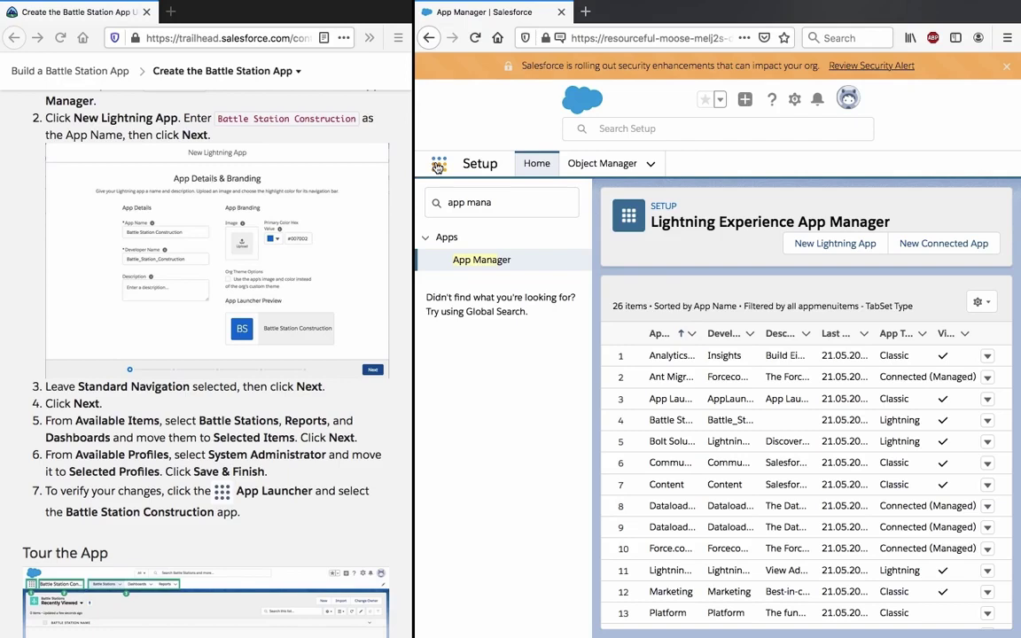
left_click(438, 167)
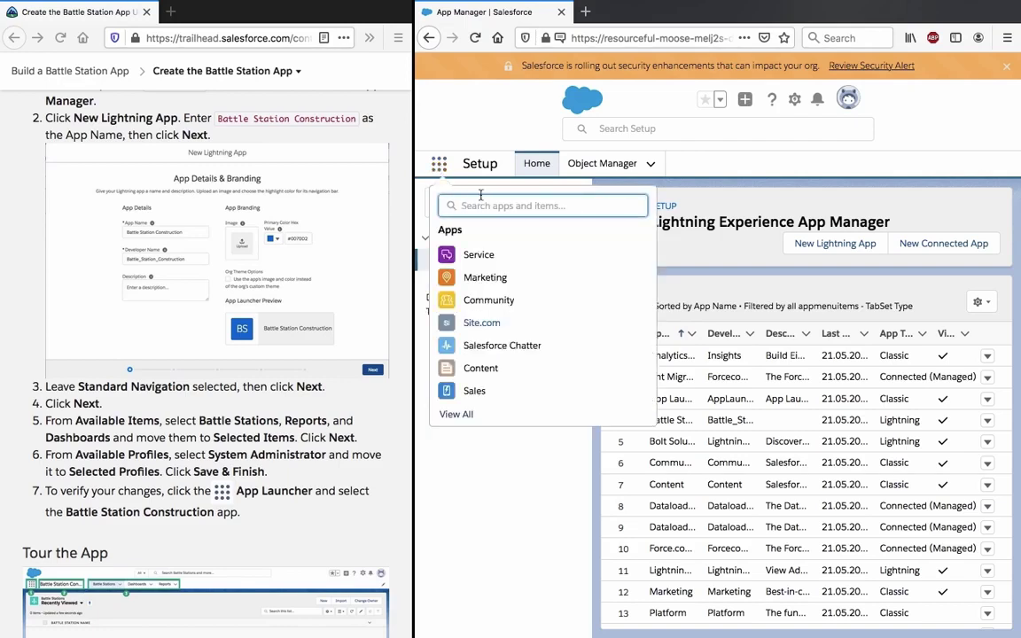
type("battle station")
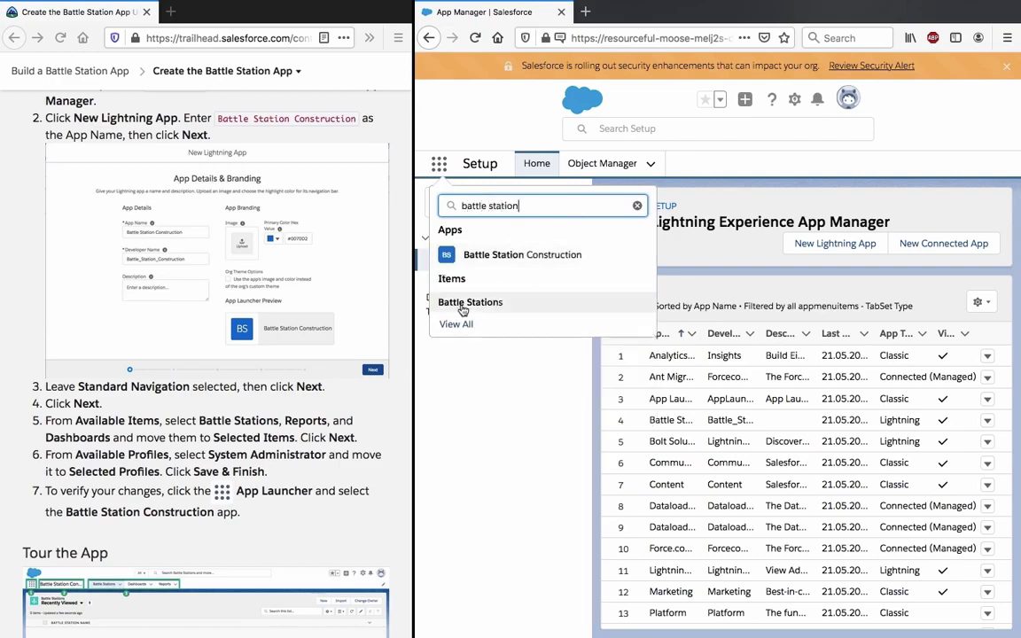
right_click(465, 308)
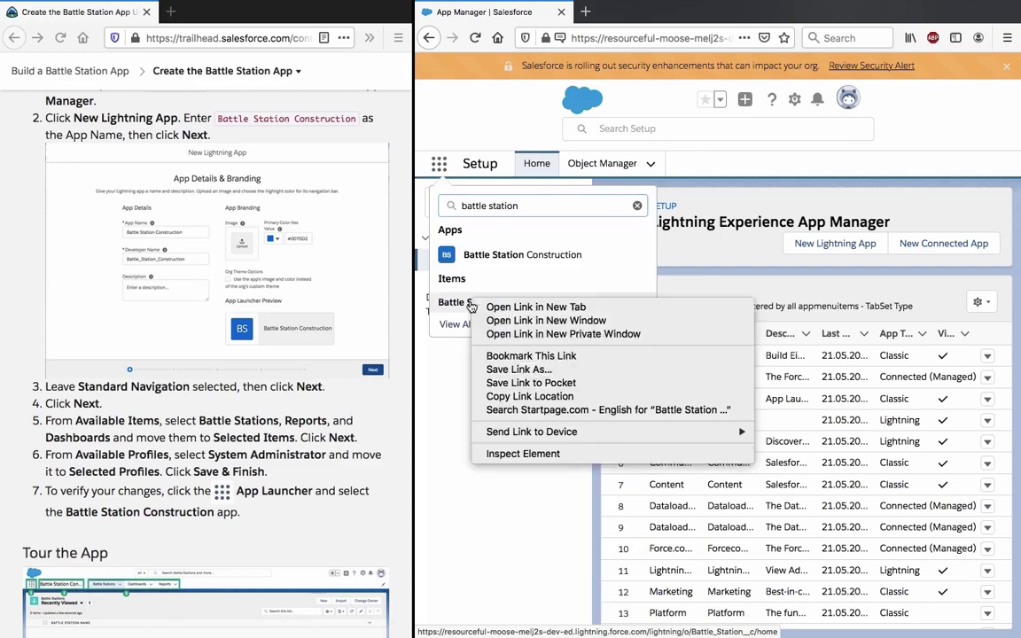
left_click(492, 307)
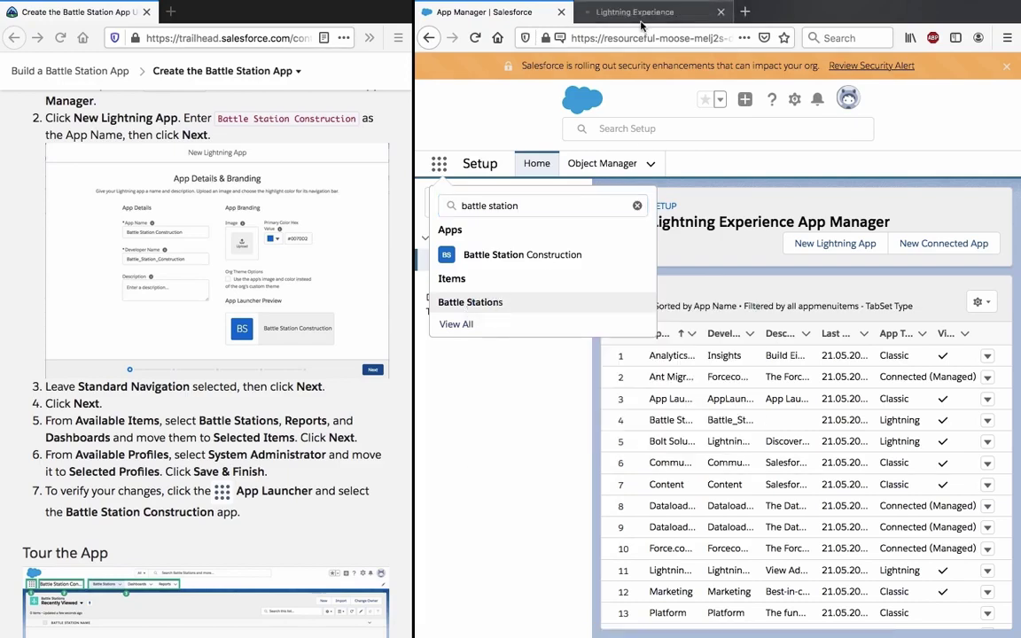
left_click(582, 21)
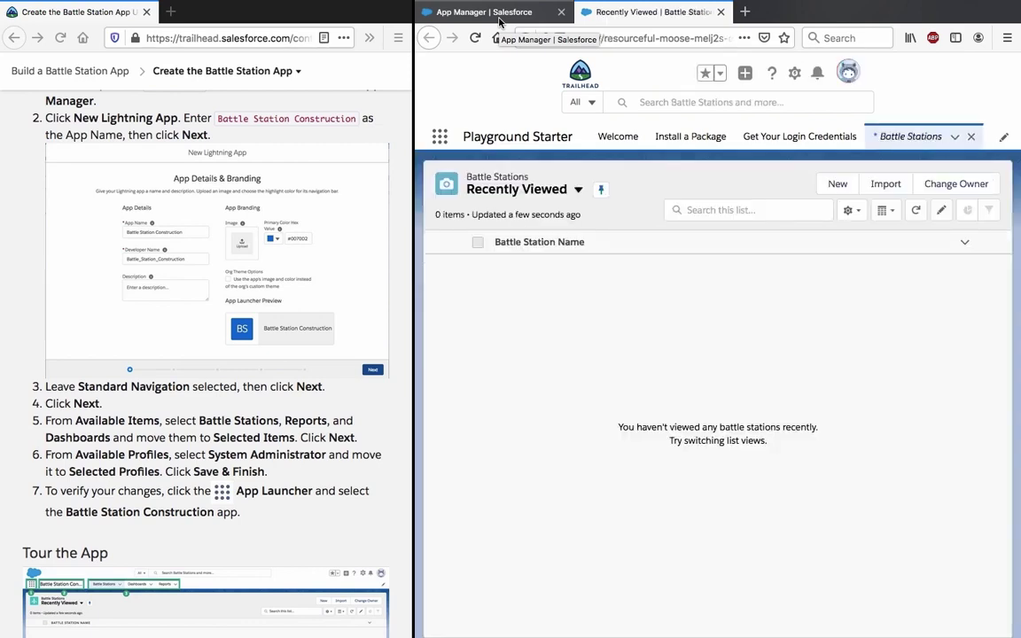
Look at the Welcome and Battle Stations pages in the Playground Starter app.
left_click(438, 138)
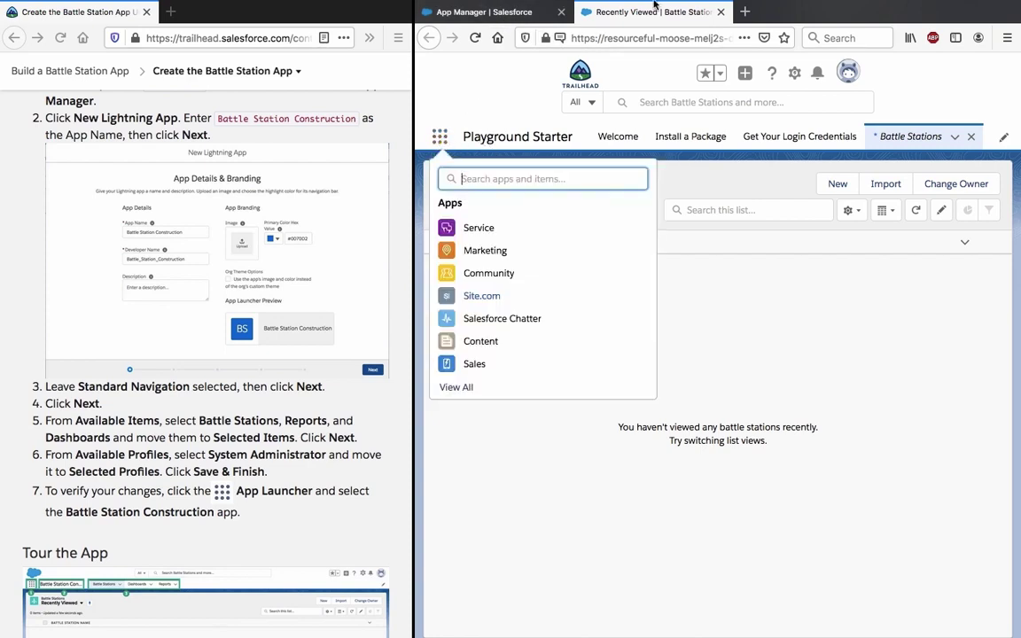
left_click(628, 140)
left_click(882, 136)
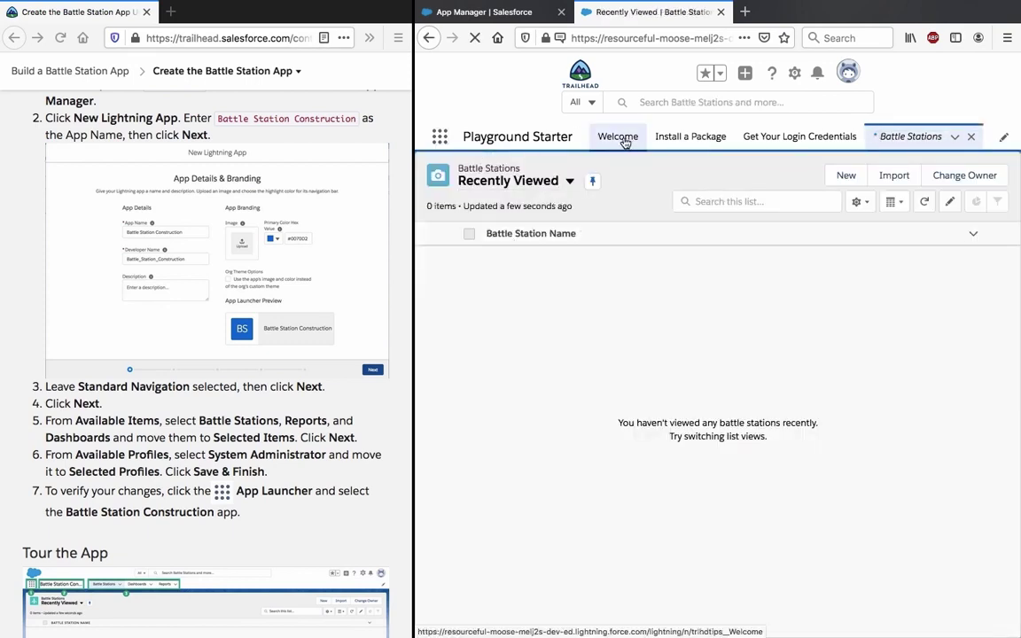
Search the apps for "ba", open the Battle Station Construction app, and dismiss the pinned lists tip.
left_click(439, 141)
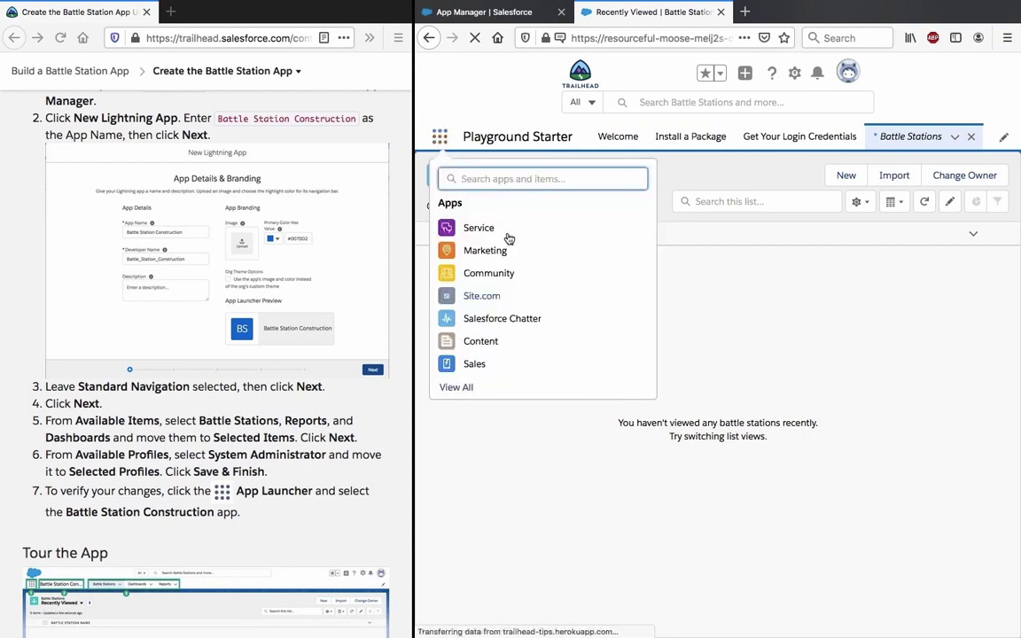
type("ba")
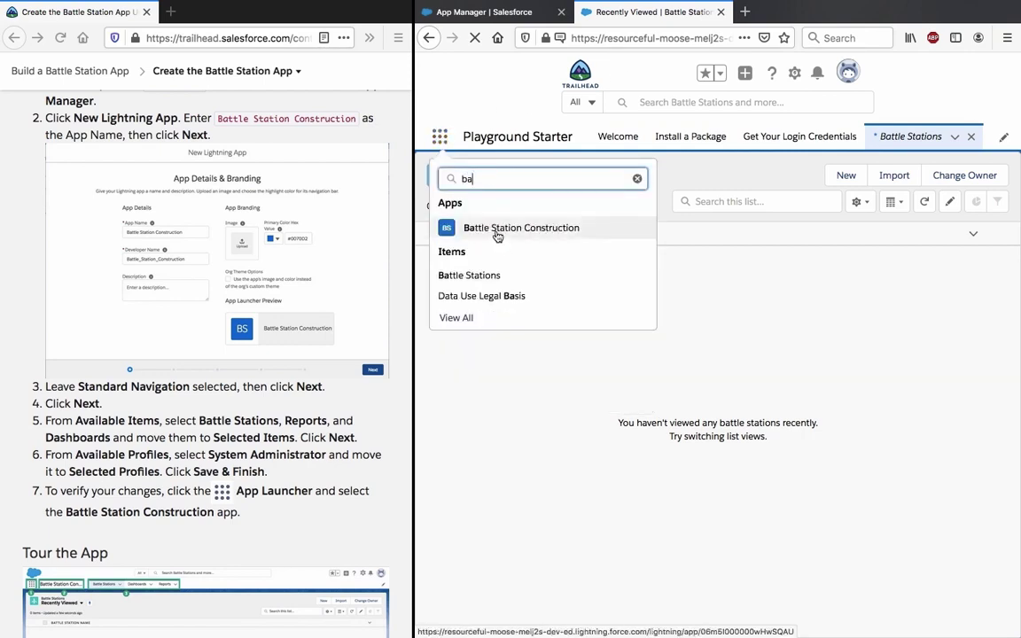
left_click(497, 236)
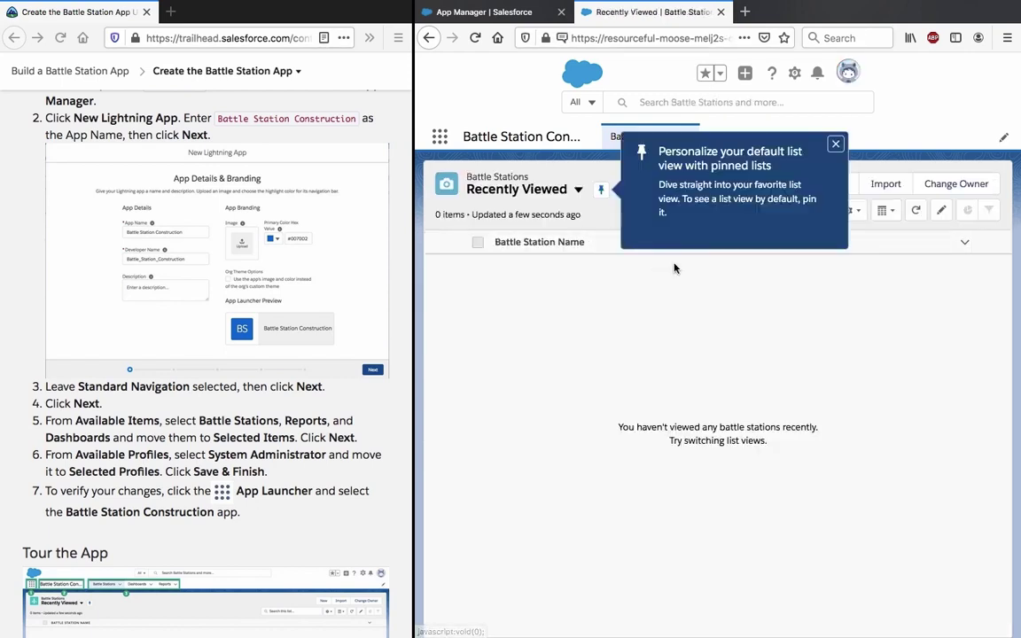
left_click(835, 143)
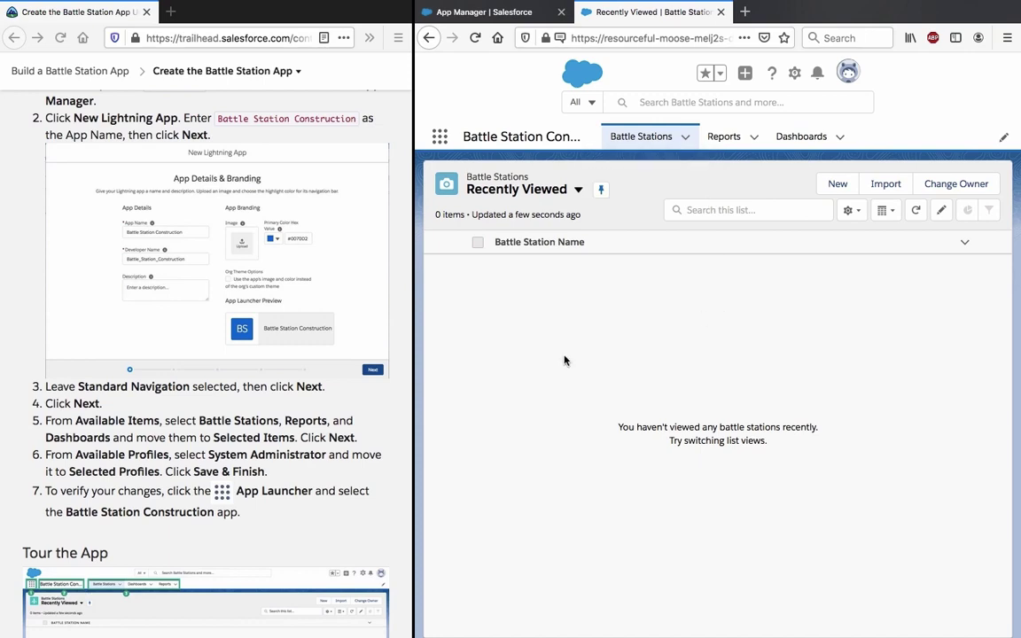
Read Trailhead's Tour the App section and compare its app launcher, app name and navigation menu with the new app.
scroll(276, 363, "down", 5)
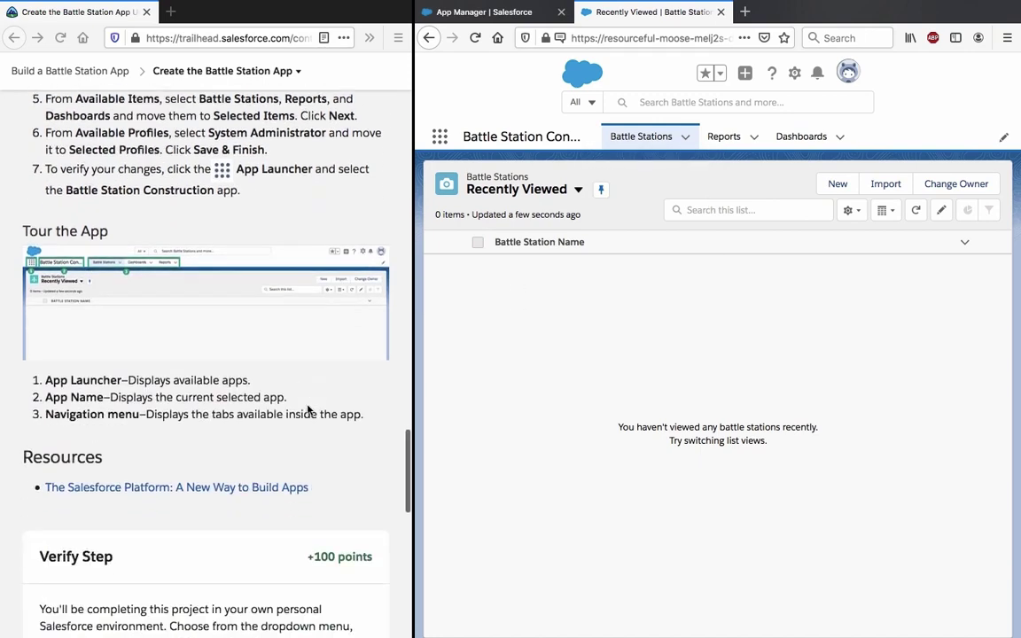
left_click(207, 383)
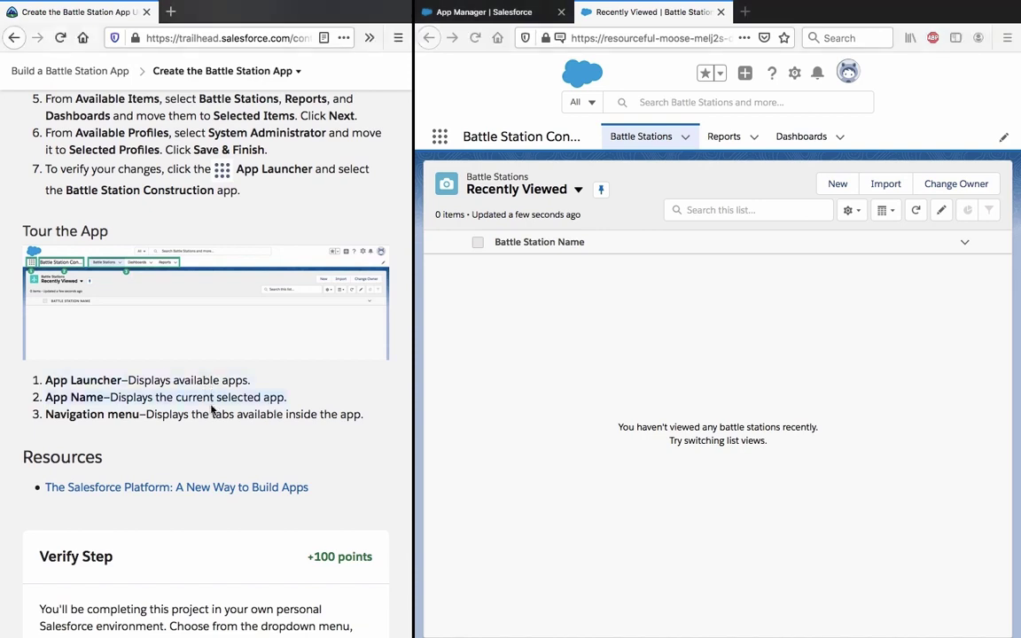
triple_click(209, 417)
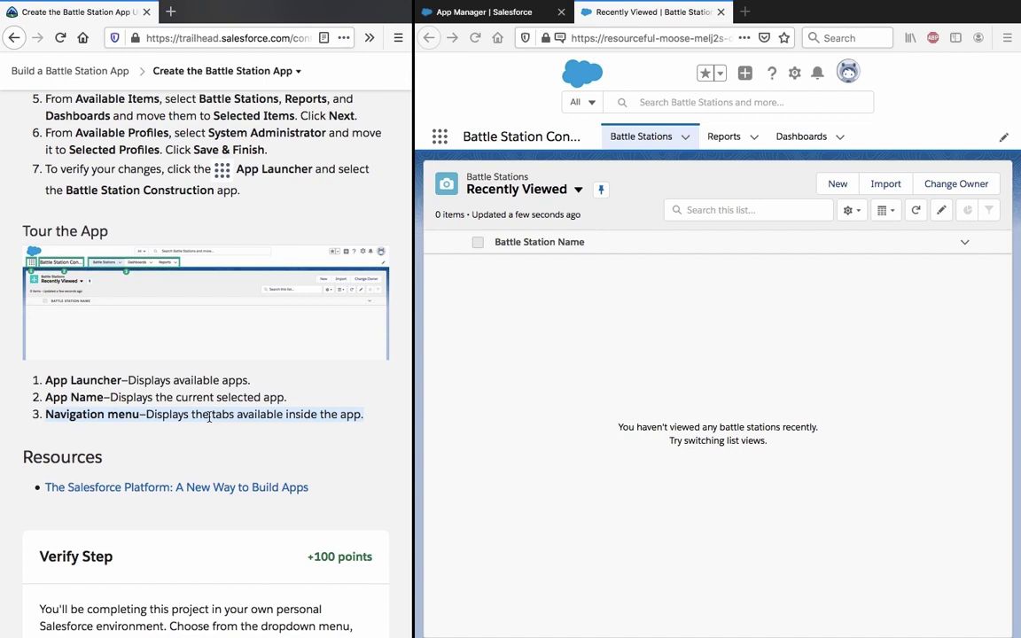
scroll(209, 417, "up", 1)
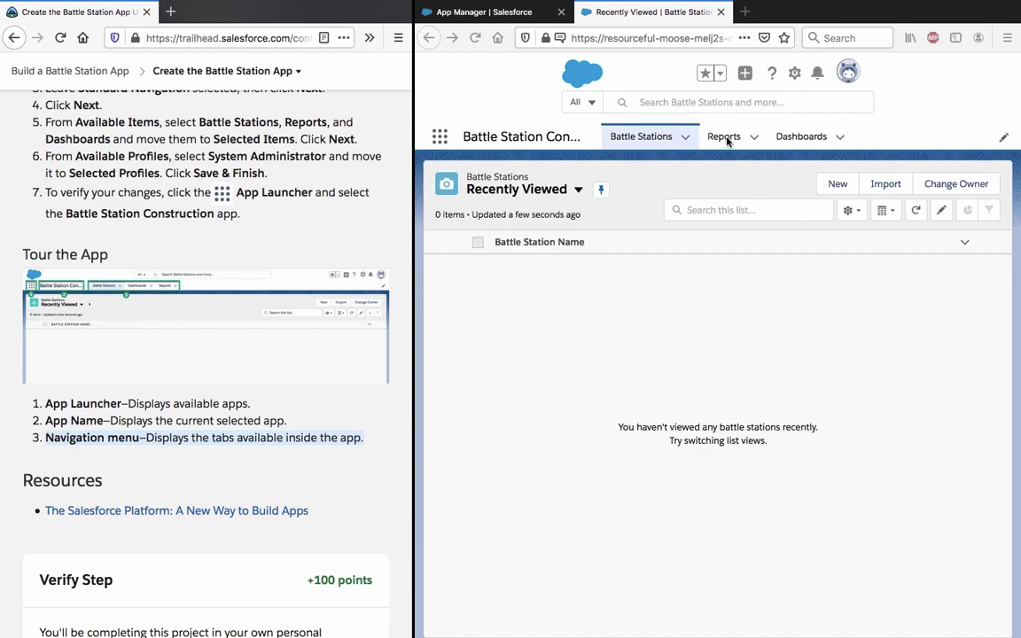
left_click(683, 345)
left_click(251, 397)
Submit the Create the Battle Station App step for verification in Trailhead, using the Battle Station App playground.
scroll(320, 357, "down", 1)
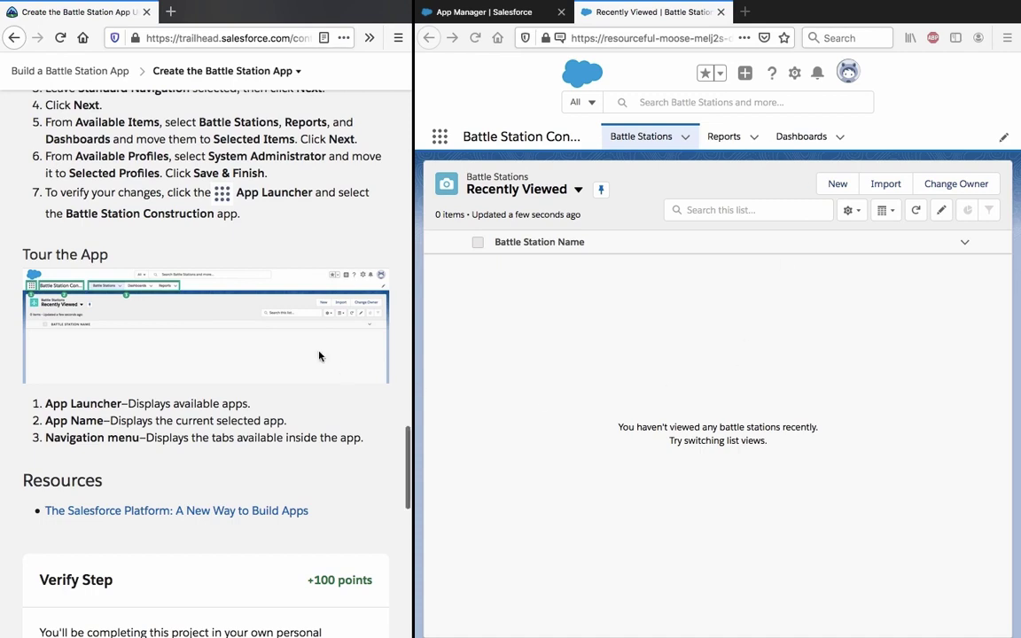
scroll(320, 356, "down", 2)
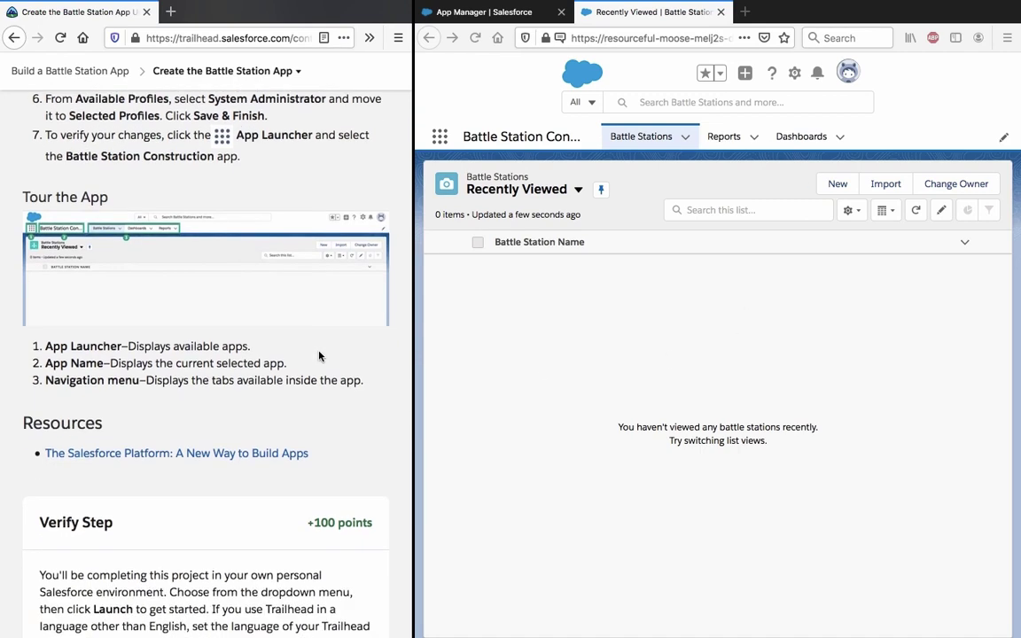
scroll(319, 354, "down", 5)
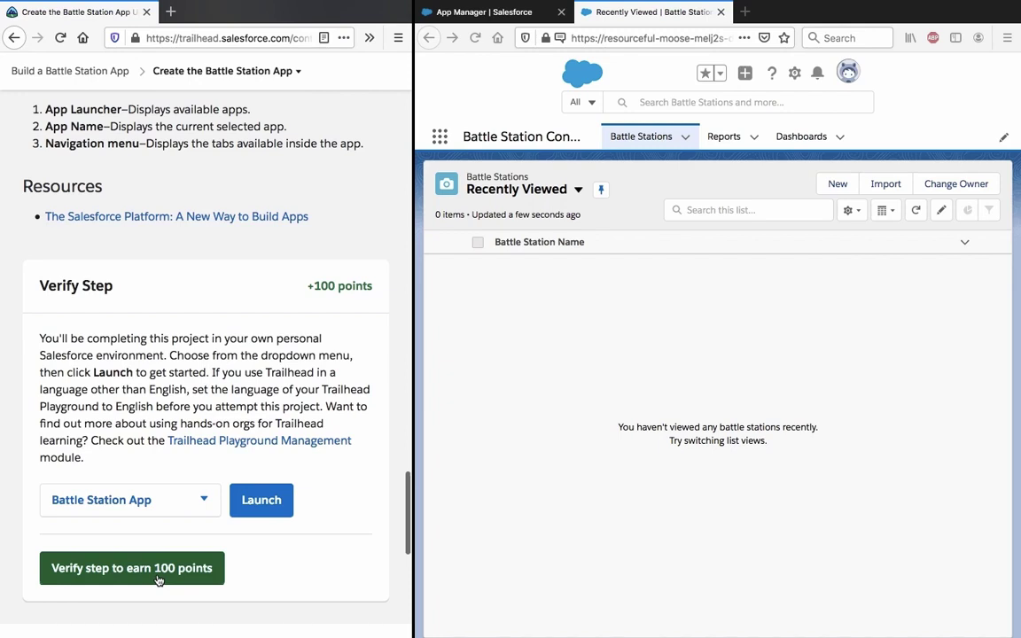
left_click(159, 582)
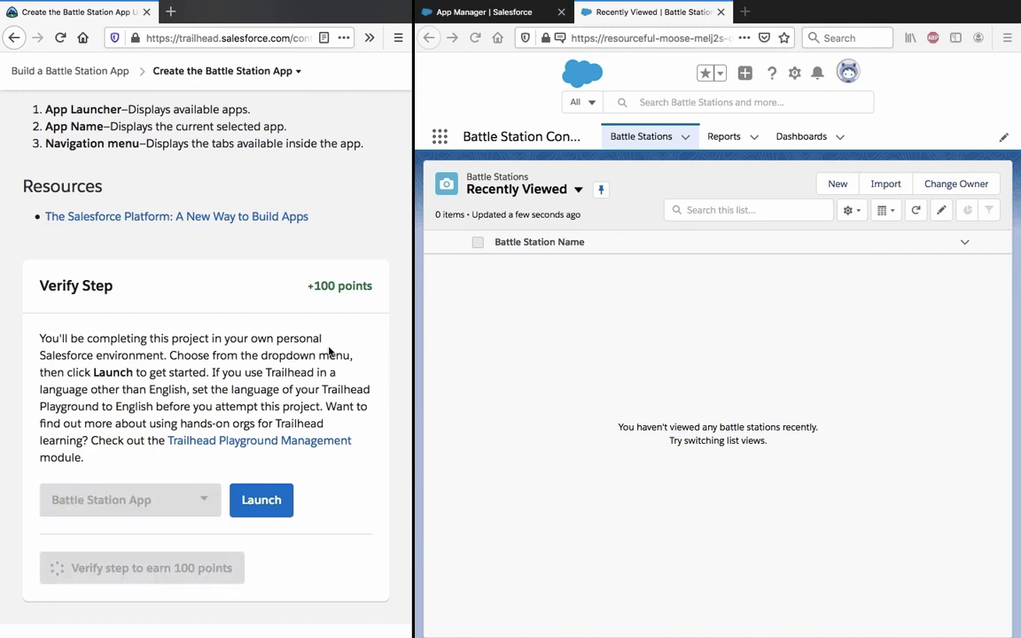